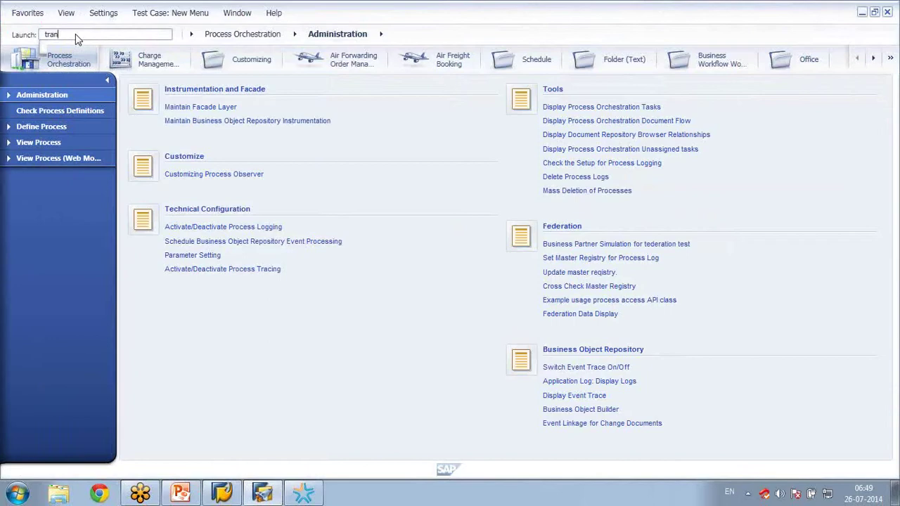
Find the Transportation Cockpit under Planning and open it with the VOD1_SELECTION and VOD1_PLANNING profile set
type("tat")
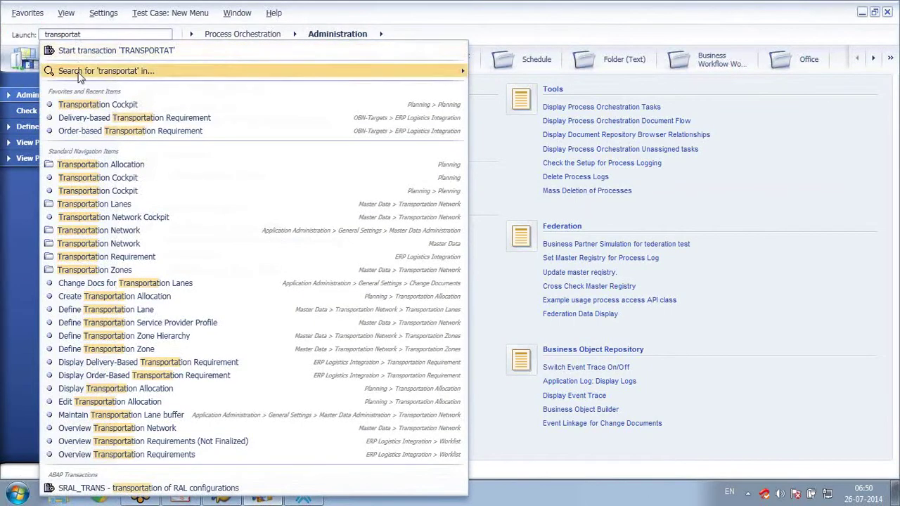
left_click(124, 194)
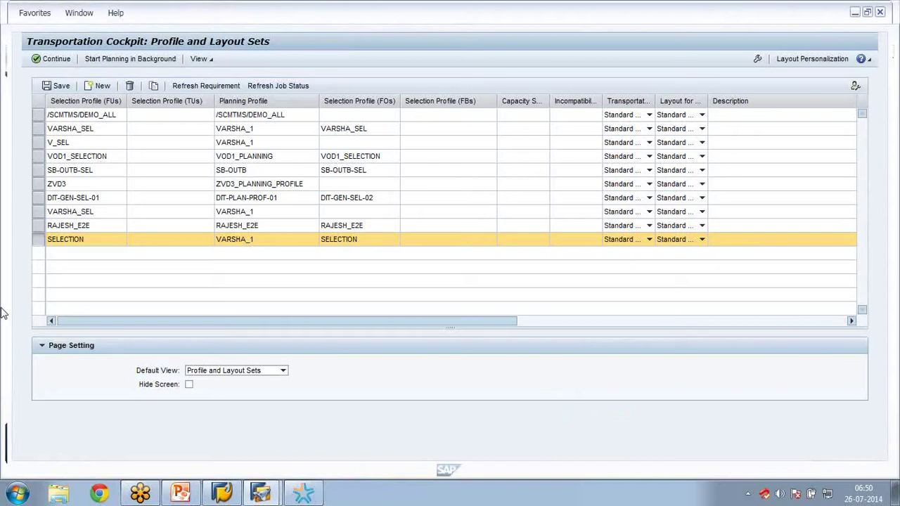
left_click(39, 160)
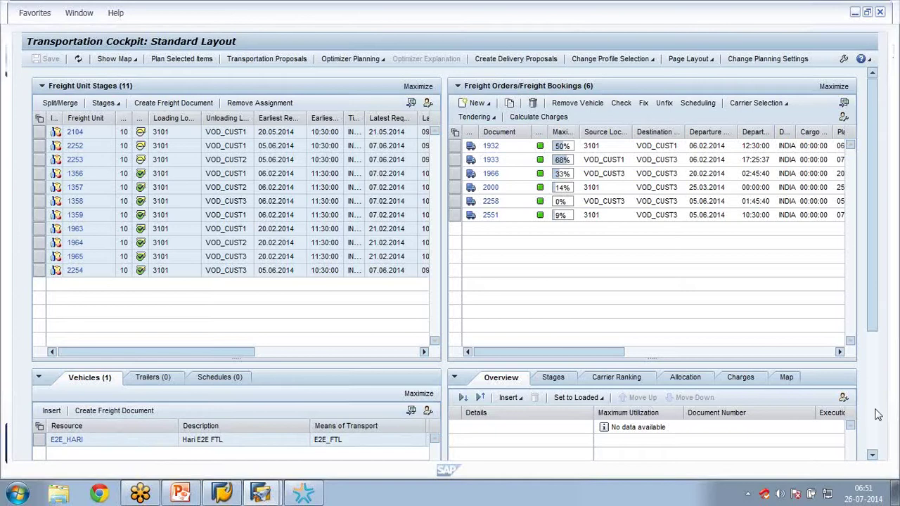
Look over the areas of the cockpit and compare them with the Freight Planning Details slide in PowerPoint
scroll(878, 415, "down", 5)
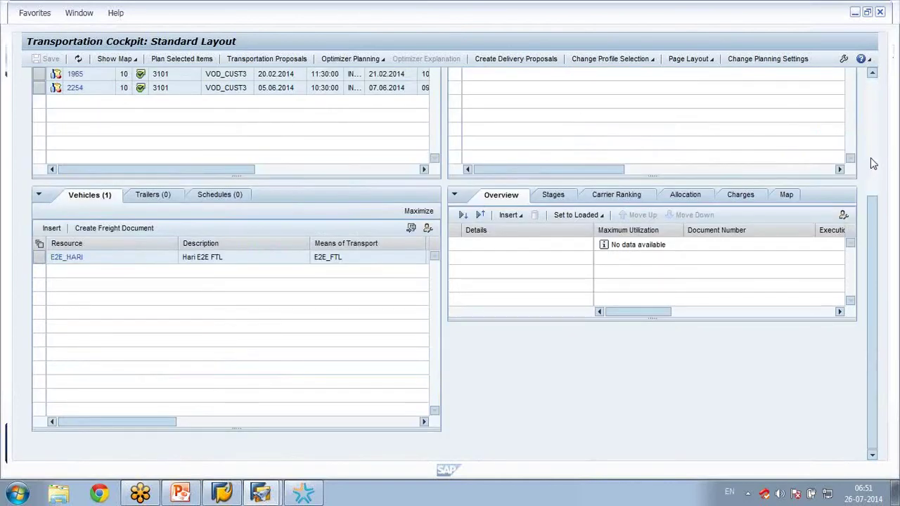
scroll(872, 163, "up", 5)
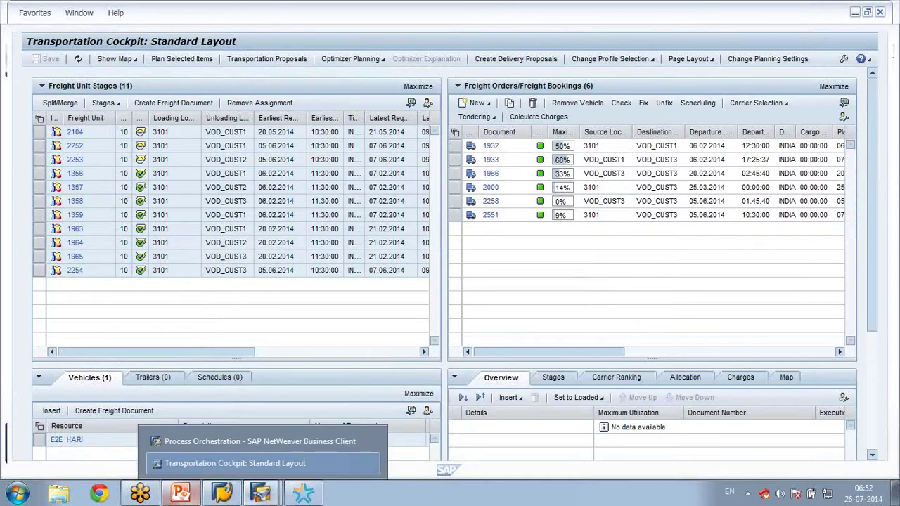
left_click(187, 497)
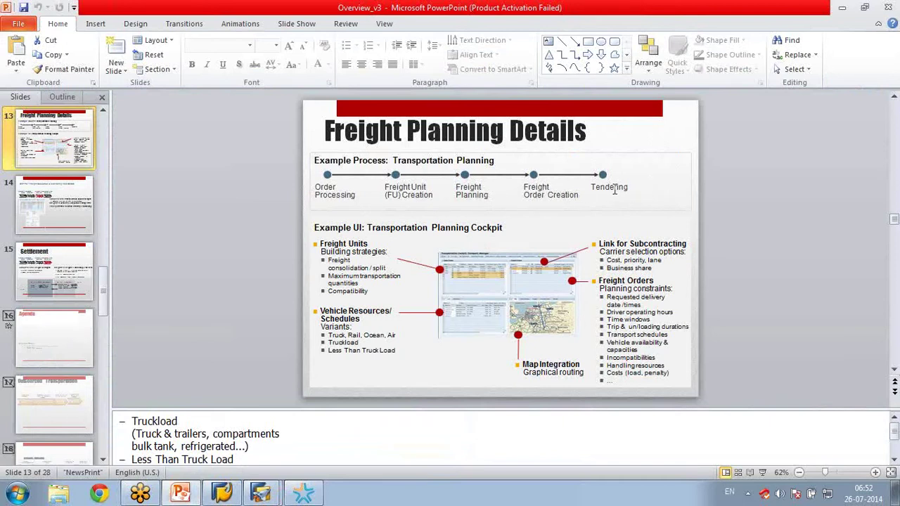
key("alt+Tab")
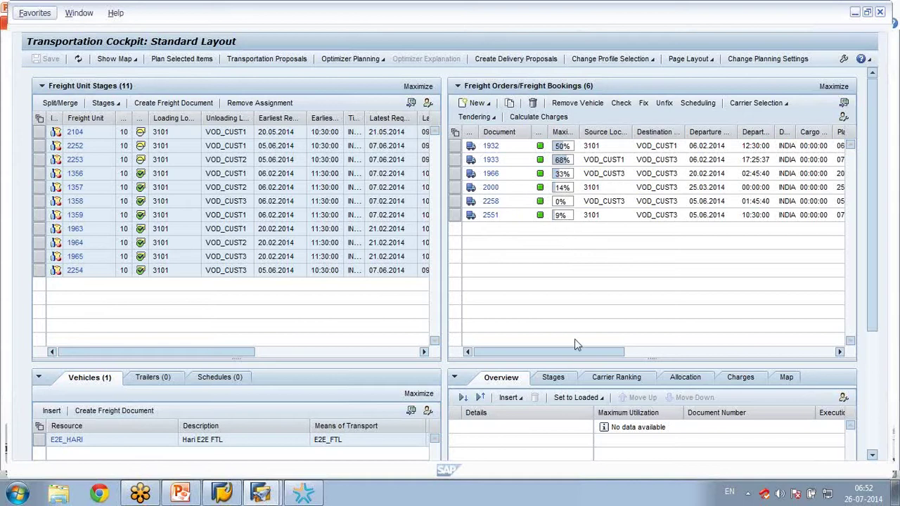
Show the route of the 3101 to VOD_CUST3 freight order departing 05.06.2014 on the map
left_click(455, 218)
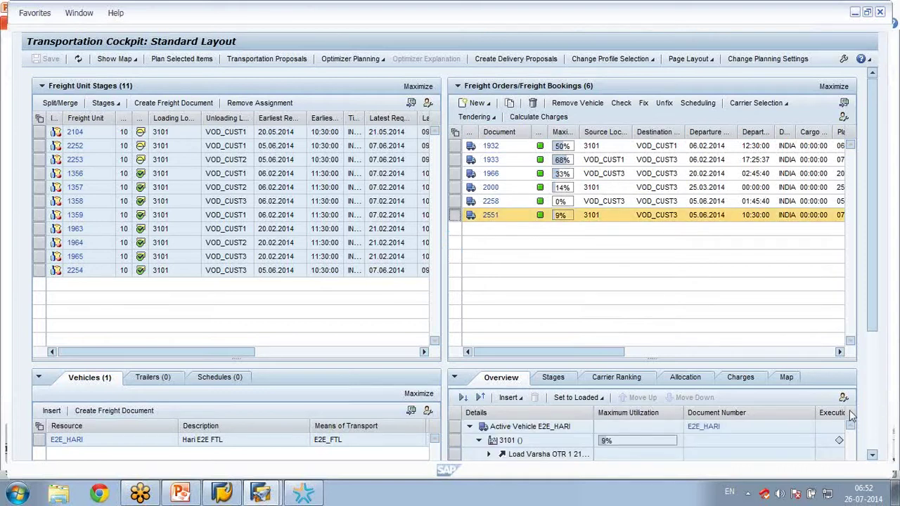
scroll(878, 423, "down", 5)
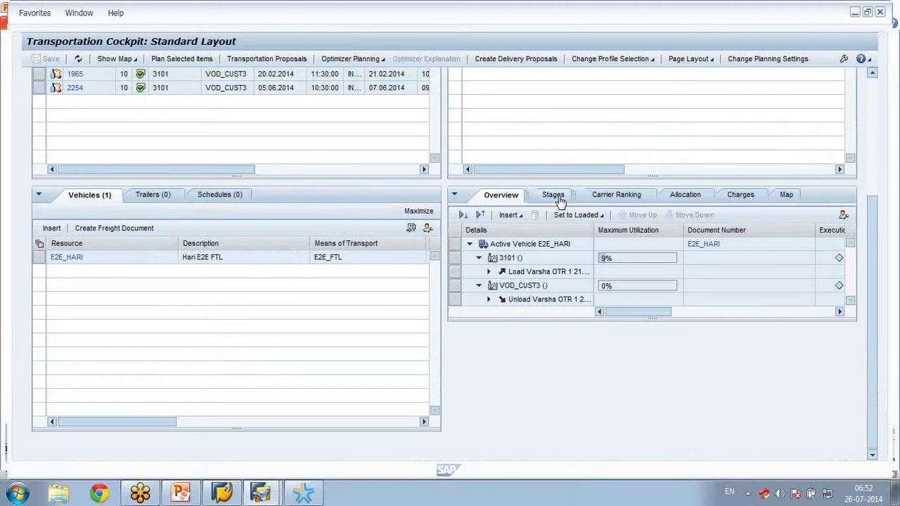
left_click(789, 202)
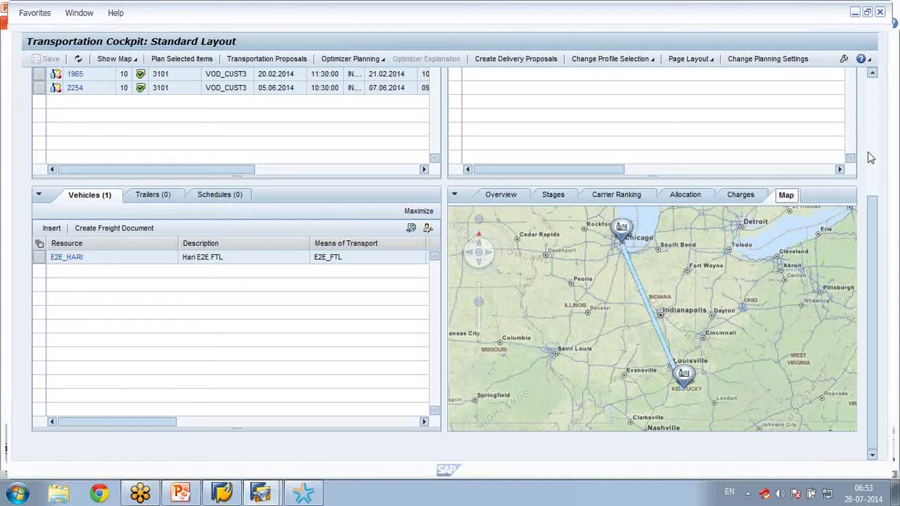
Show the route of the VOD_CUST1 to VOD_CUST3 freight order on the map
scroll(870, 157, "up", 5)
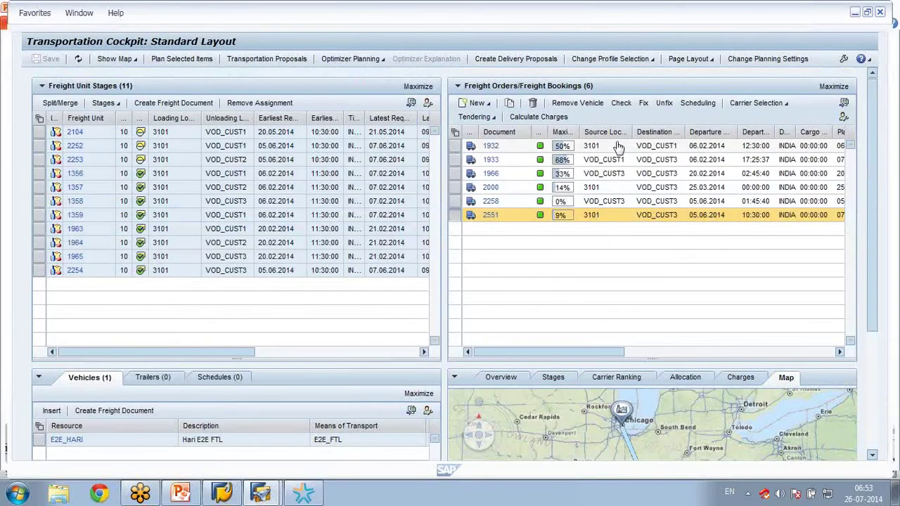
left_click(456, 162)
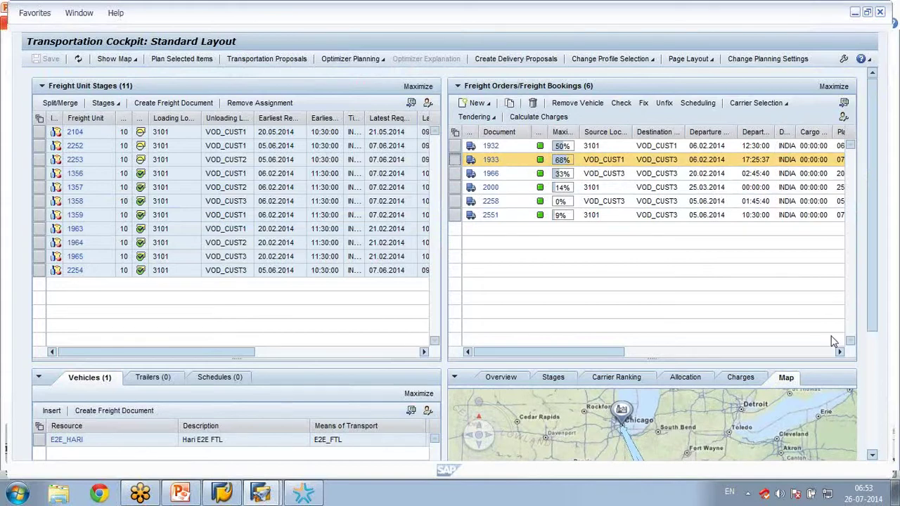
scroll(877, 398, "down", 3)
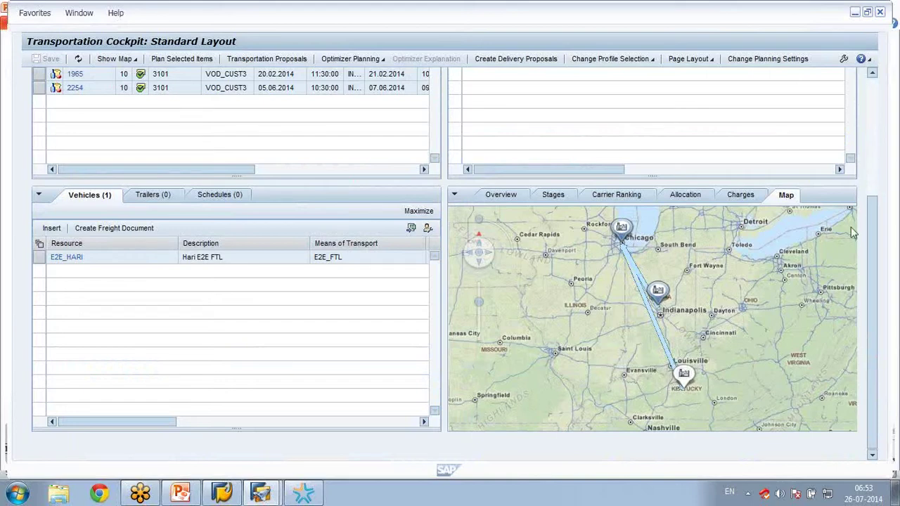
scroll(879, 180, "up", 3)
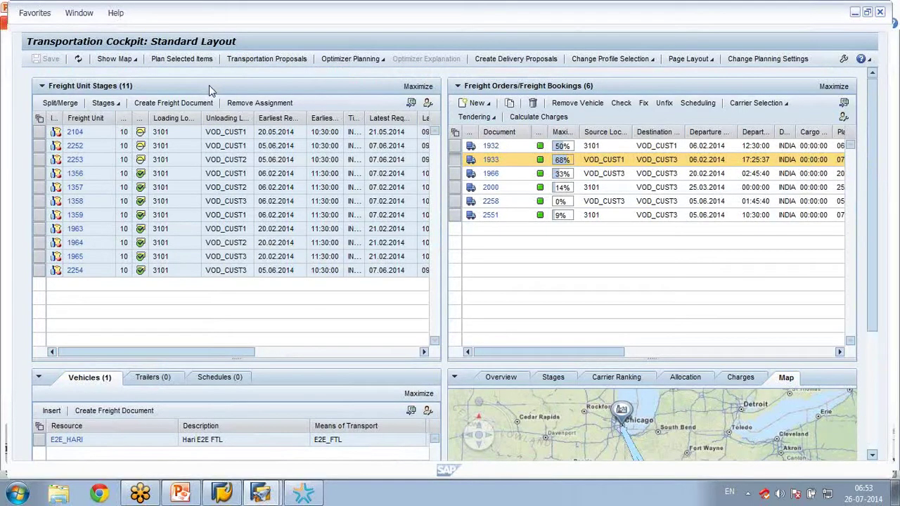
Switch to PowerPoint and present from the Freight Planning Details slide on to the Freight Execution & Monitoring slide
left_click(855, 12)
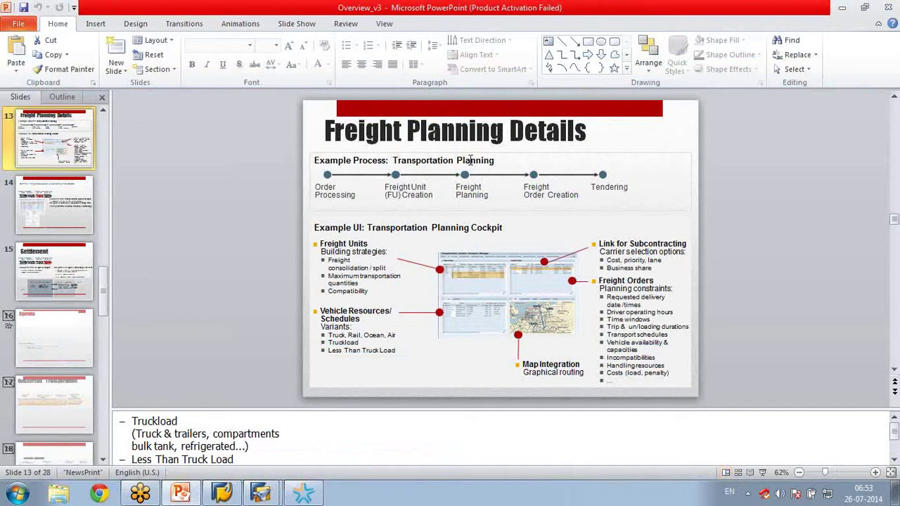
key("shift+F5")
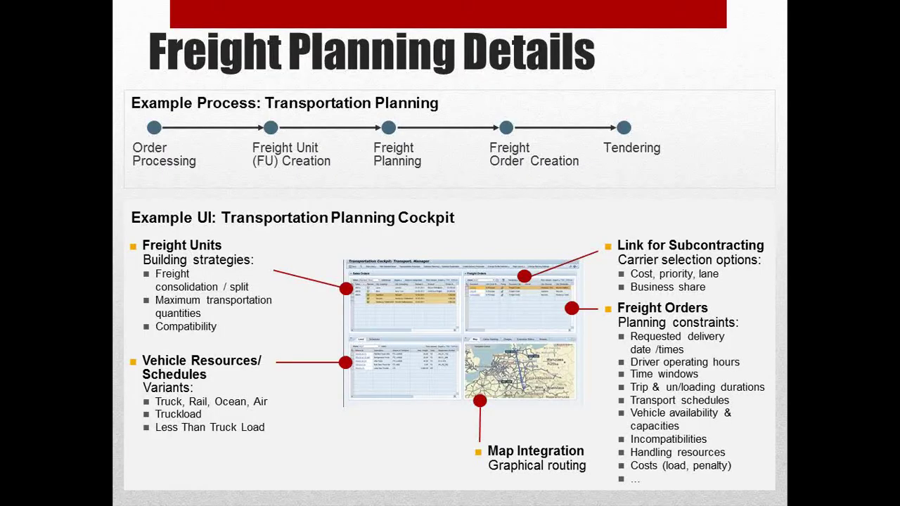
key("Right")
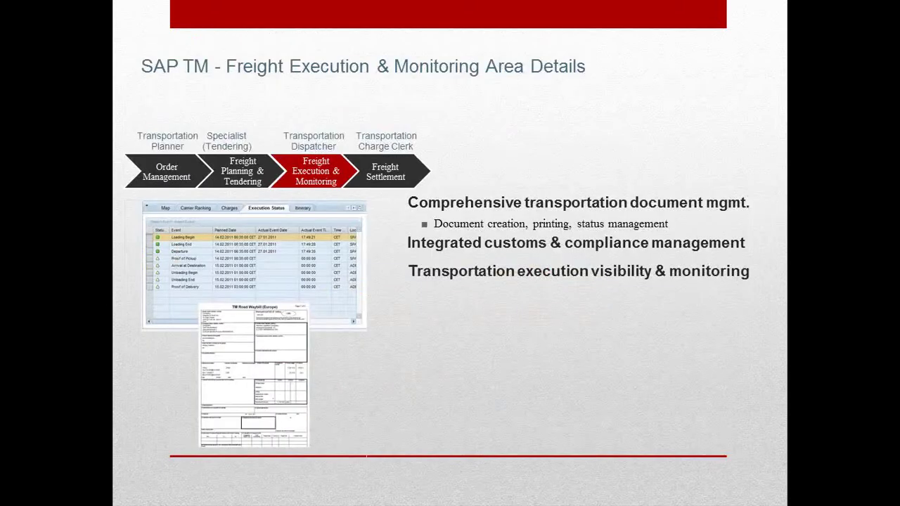
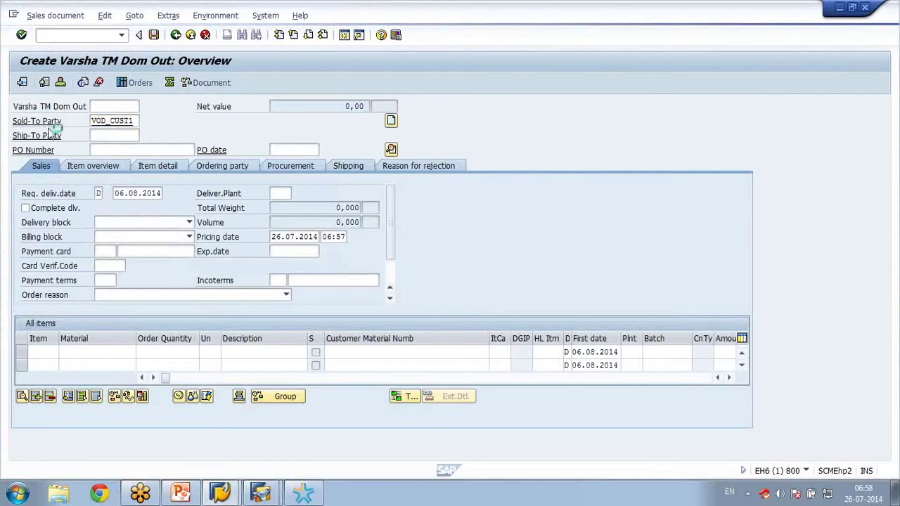
Add material VOD_Prod1 with an order quantity of 10 as the first item of the sales order
left_click(887, 26)
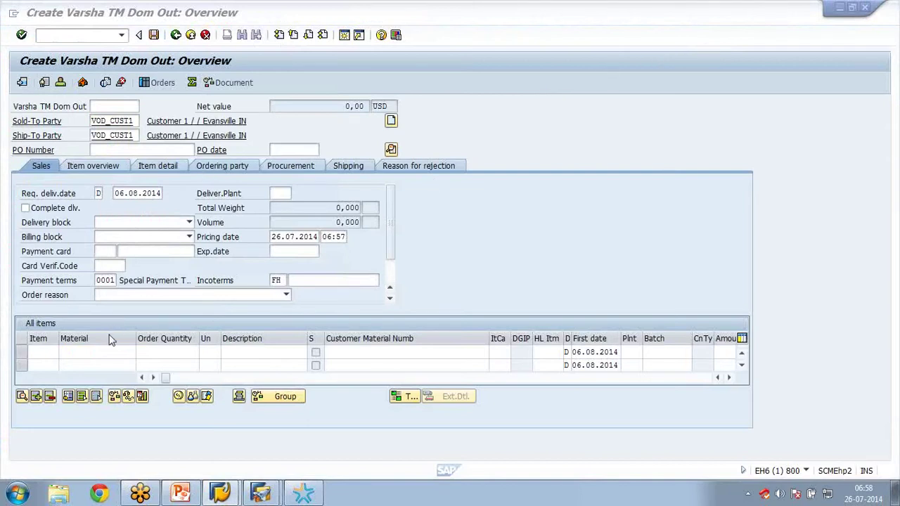
left_click(95, 353)
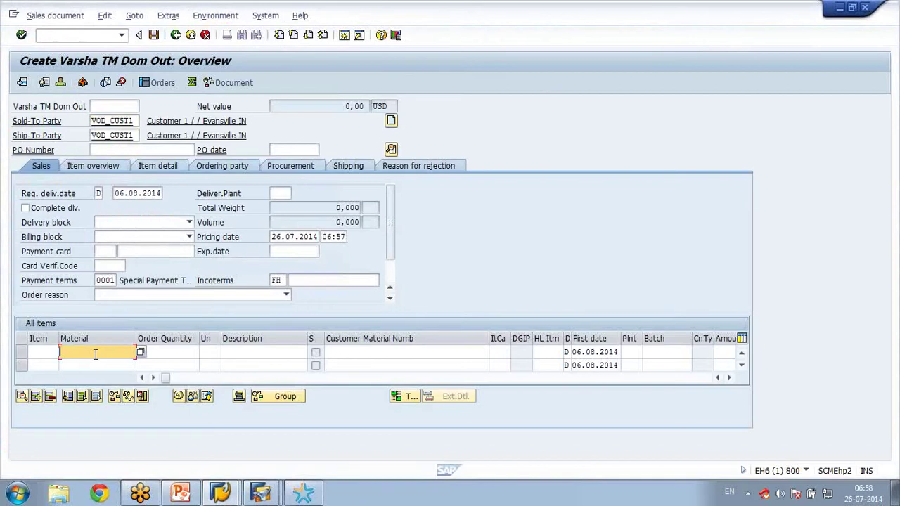
left_click(96, 353)
type("vo")
left_click(84, 365)
left_click(166, 354)
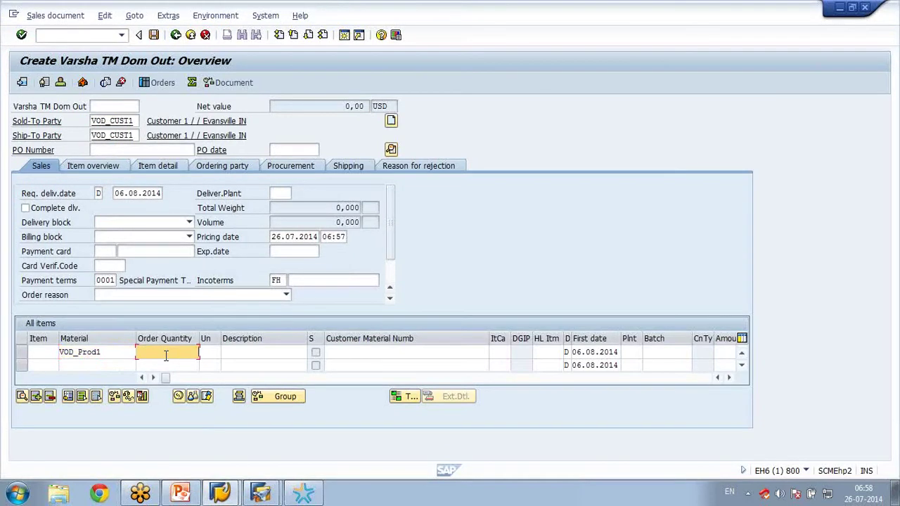
key("Return")
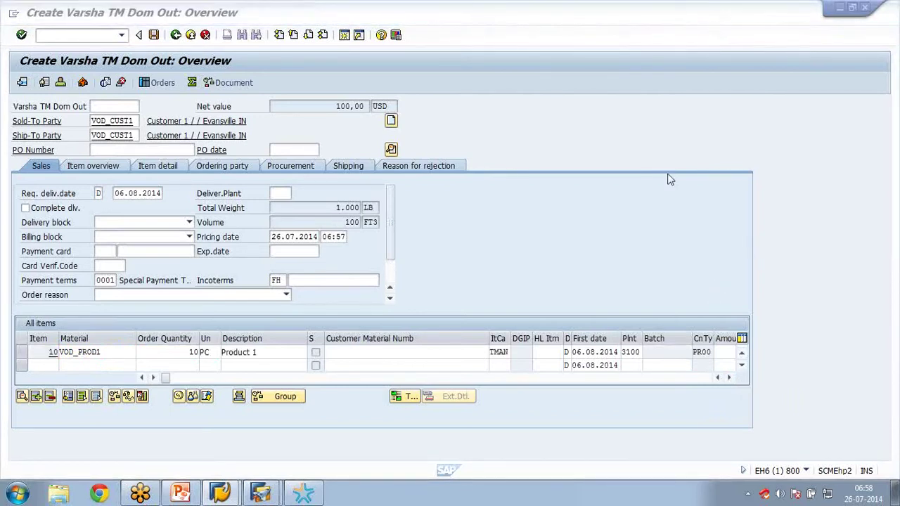
Check the pricing columns of the item and save the sales order
left_click(734, 377)
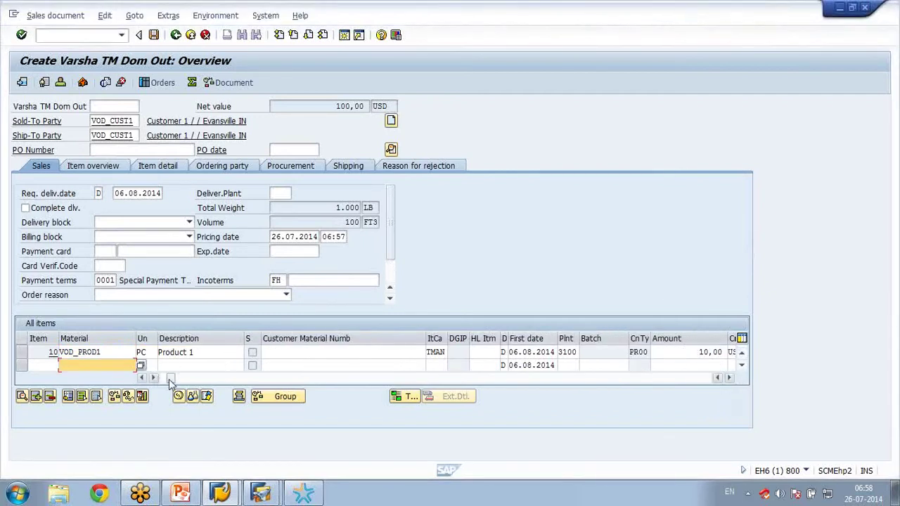
left_click(142, 378)
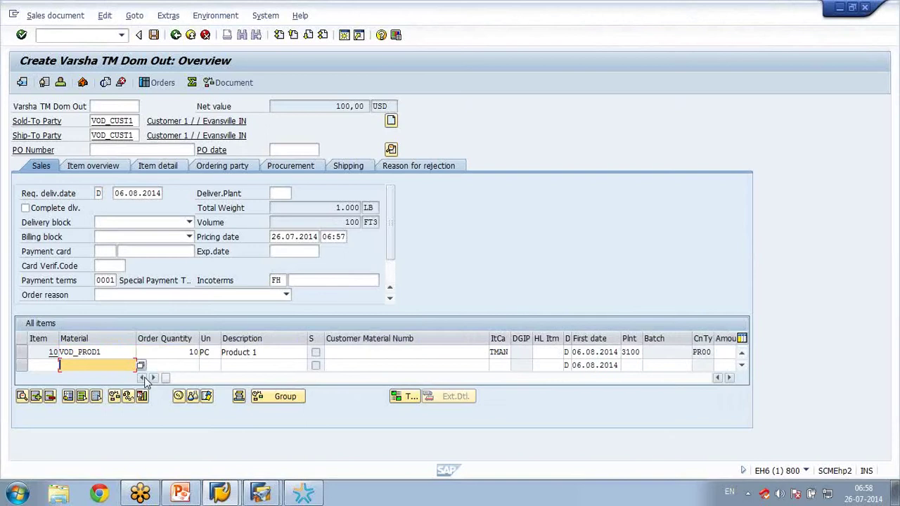
left_click(888, 27)
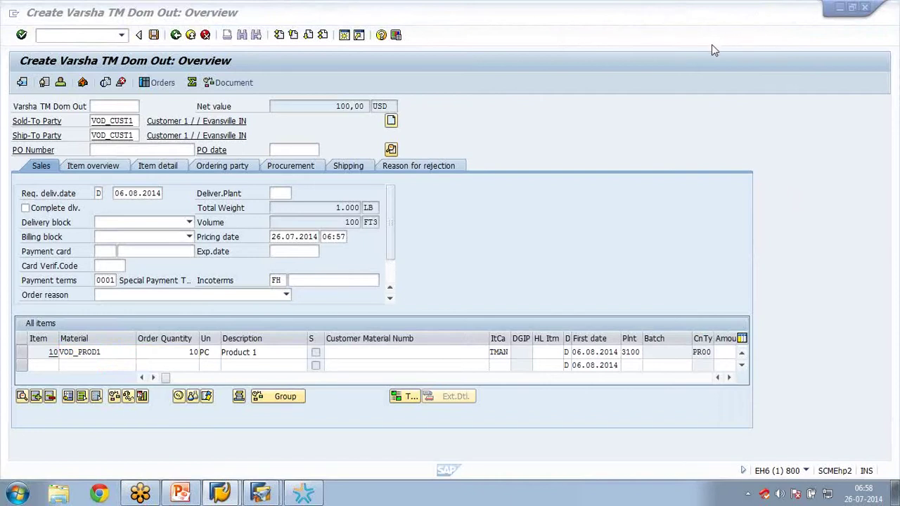
left_click(156, 35)
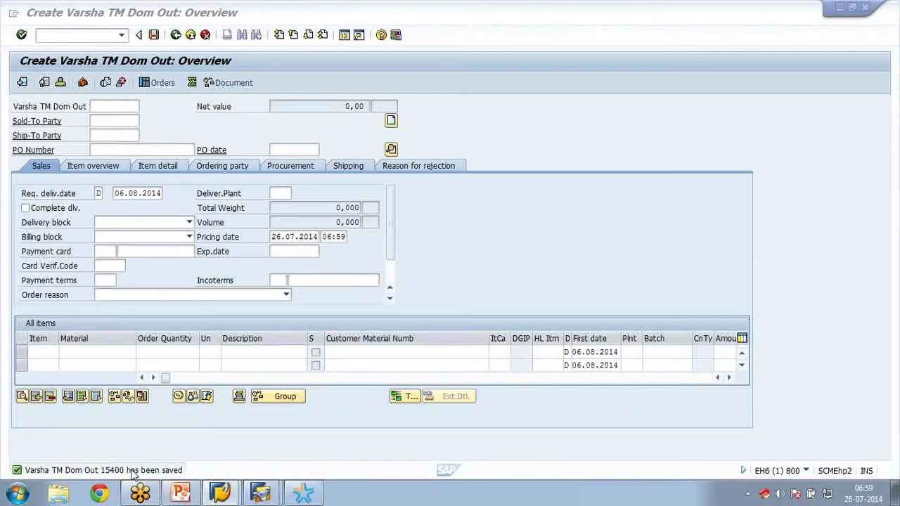
Switch to the SAP NetWeaver Business Client, search for "erp lo" and open ERP Logistics Integration
mouse_move(277, 499)
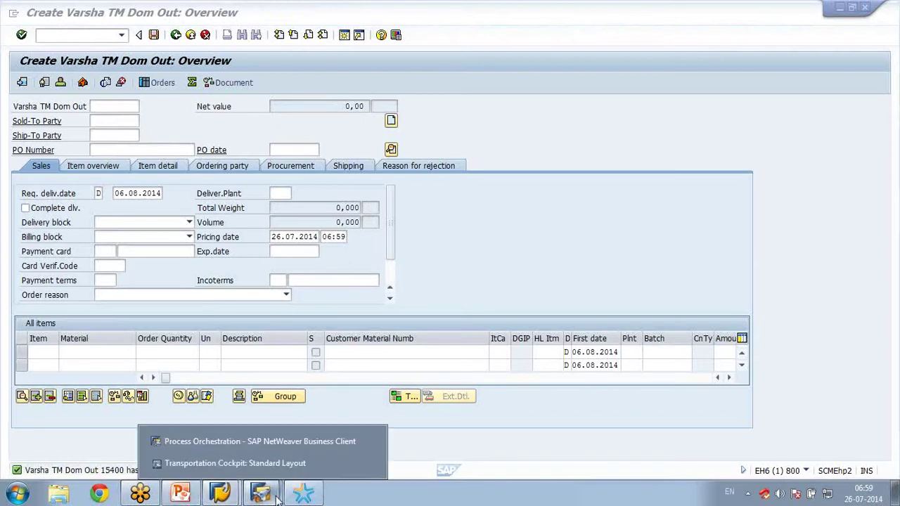
left_click(253, 463)
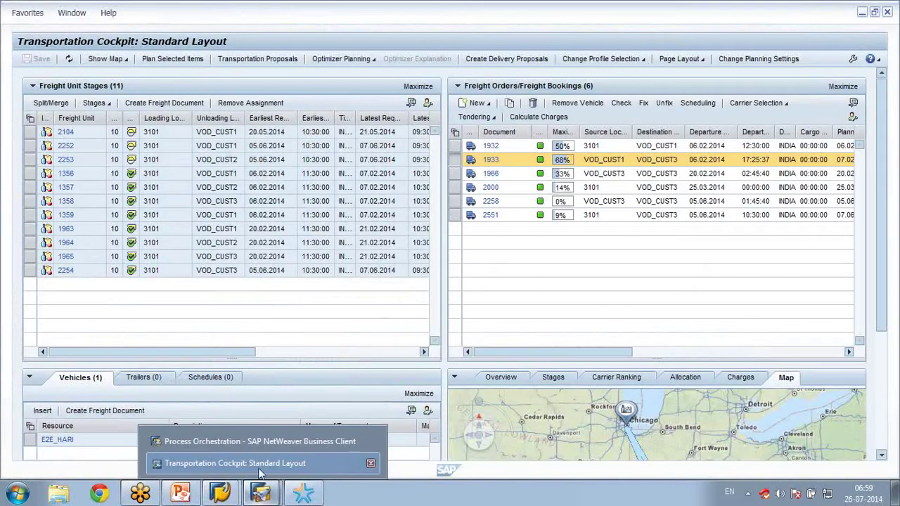
left_click(260, 492)
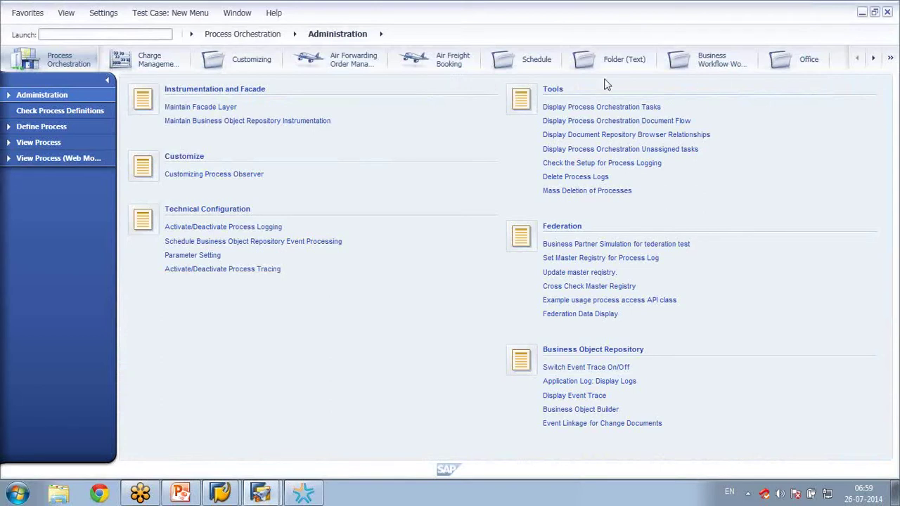
left_click(121, 33)
type("erp")
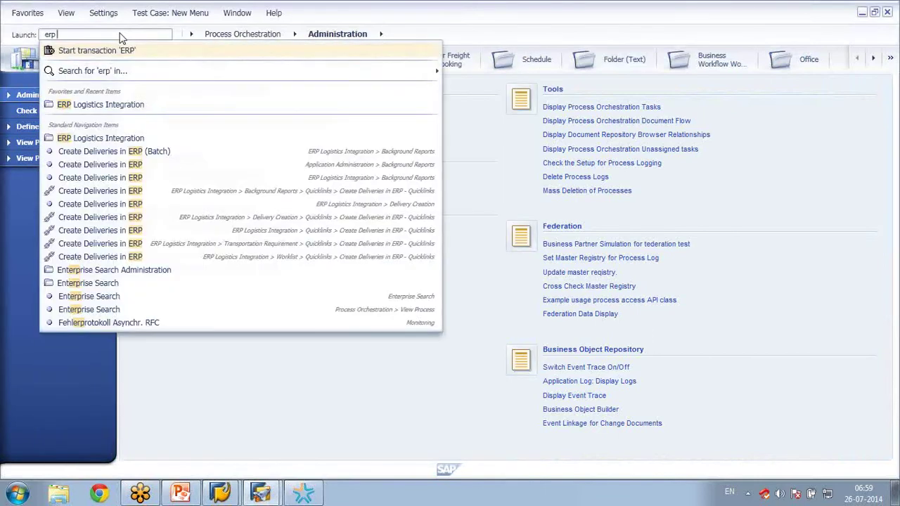
type(" lo")
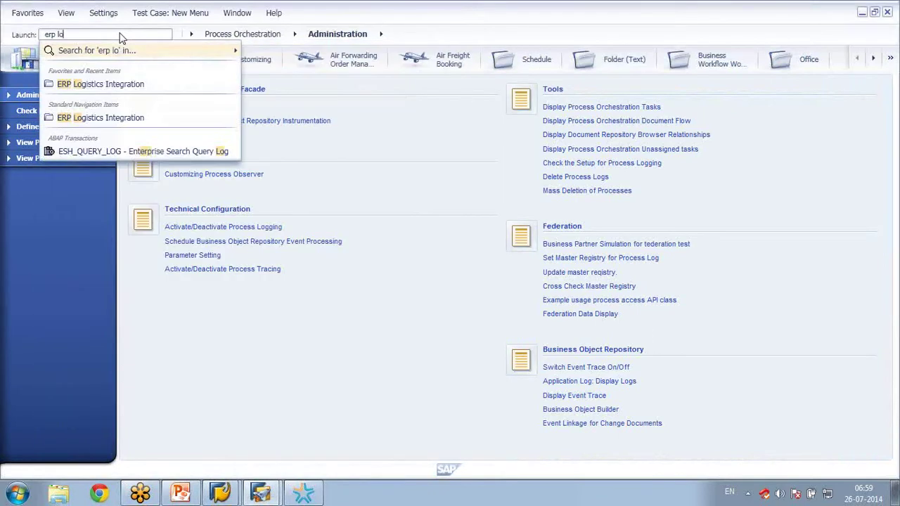
left_click(115, 86)
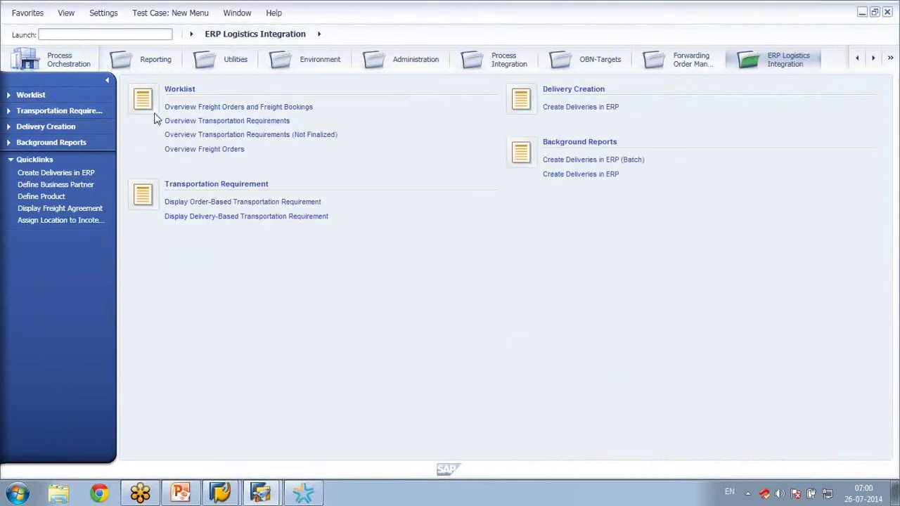
Open the Overview Transportation Requirements worklist and refresh the All Order-Based Transportation Requirements query
left_click(211, 124)
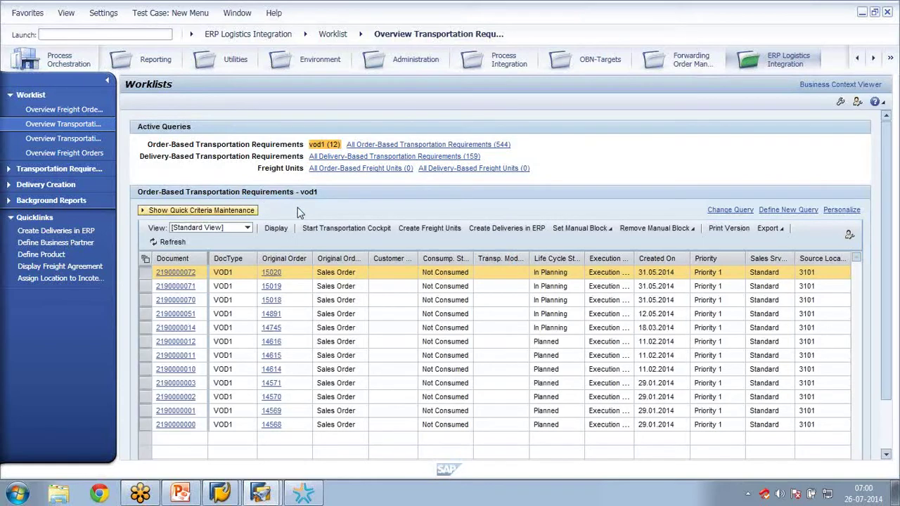
left_click(403, 146)
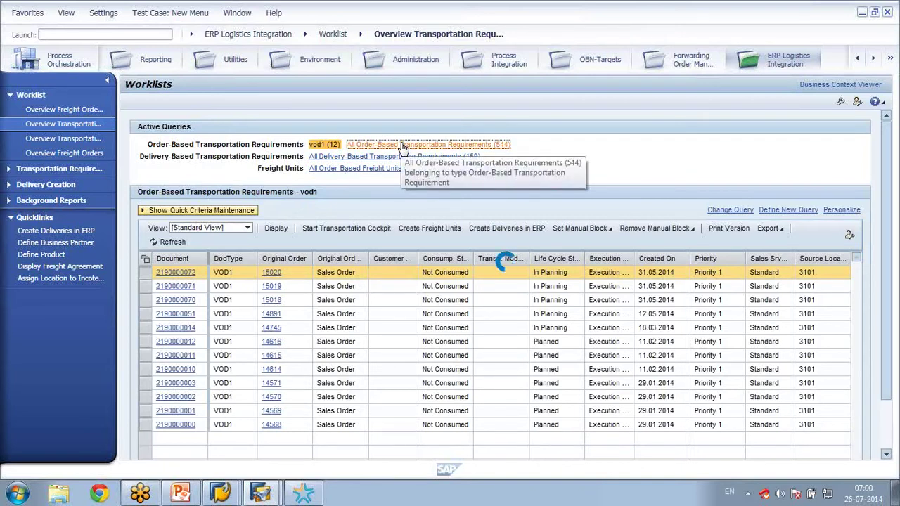
left_click(165, 243)
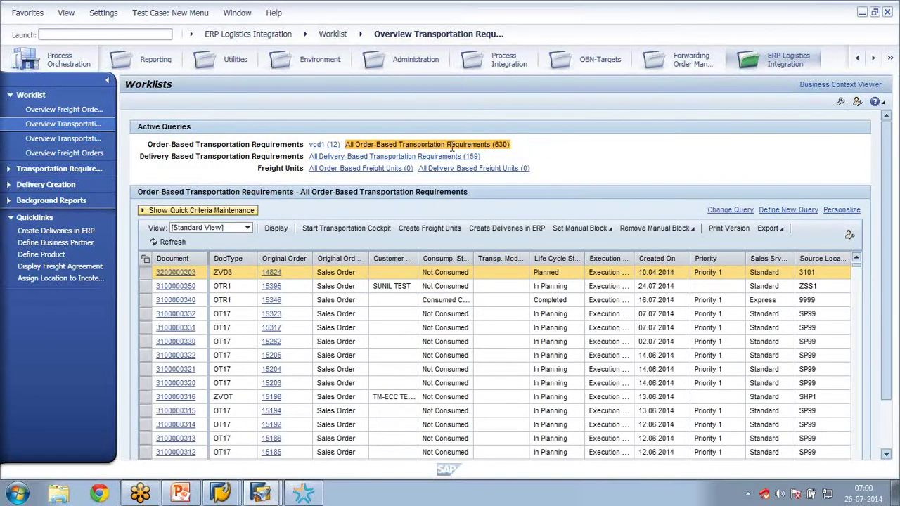
Sort the order-based transportation requirements by original order in descending order
left_click(285, 260)
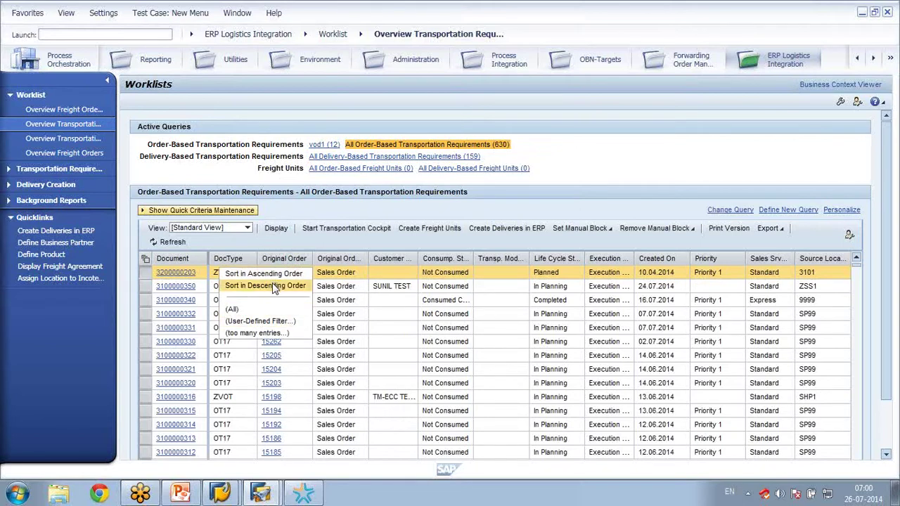
left_click(275, 287)
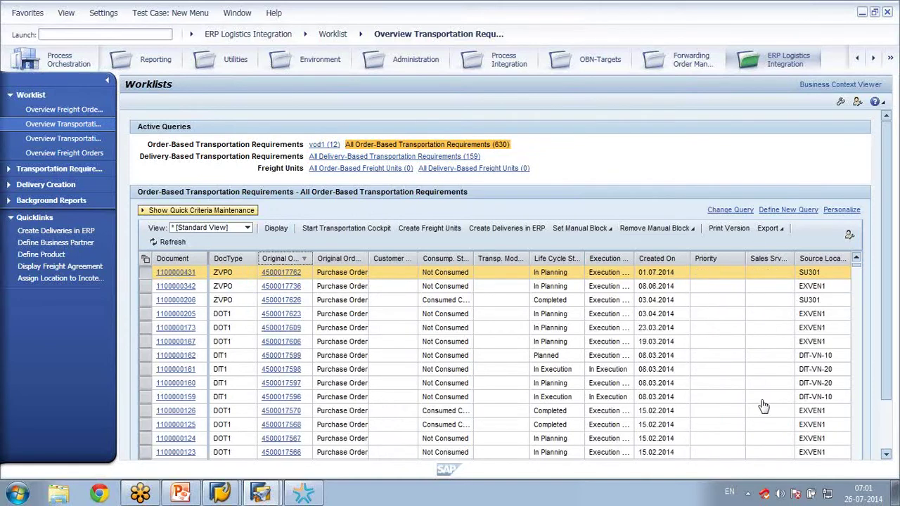
left_click(887, 441)
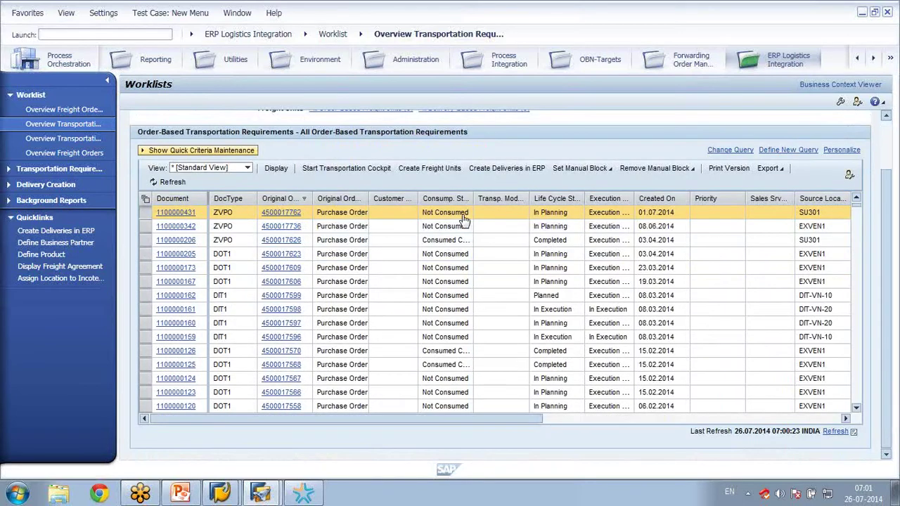
Apply a user-defined filter on Original Order with the number of the newly created sales order
left_click(306, 199)
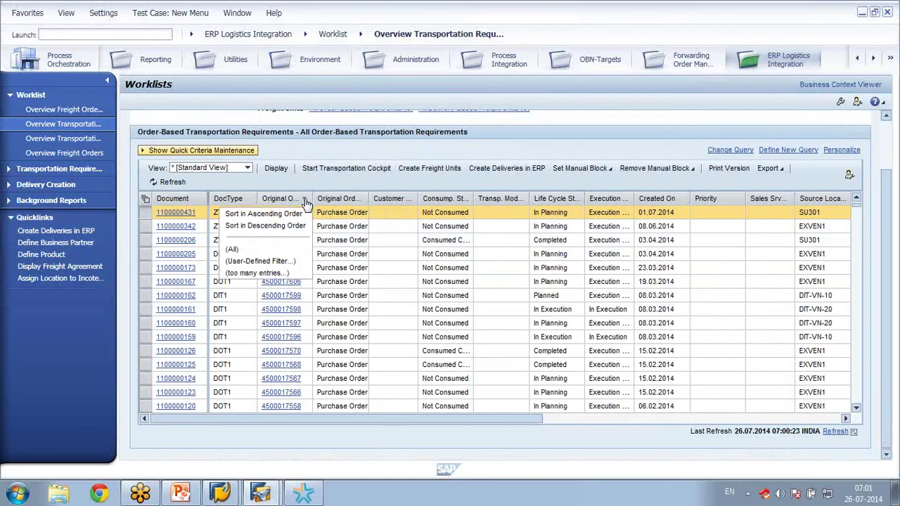
left_click(258, 262)
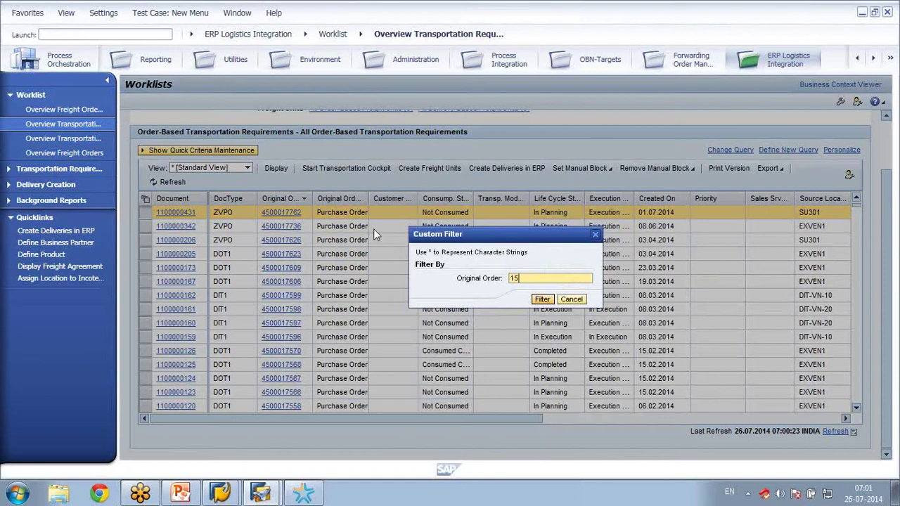
type("15400")
left_click(542, 300)
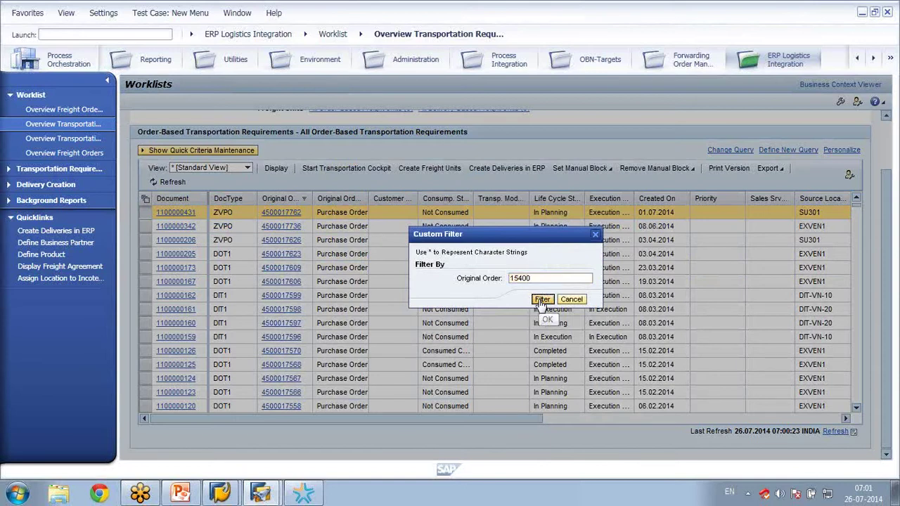
left_click(541, 300)
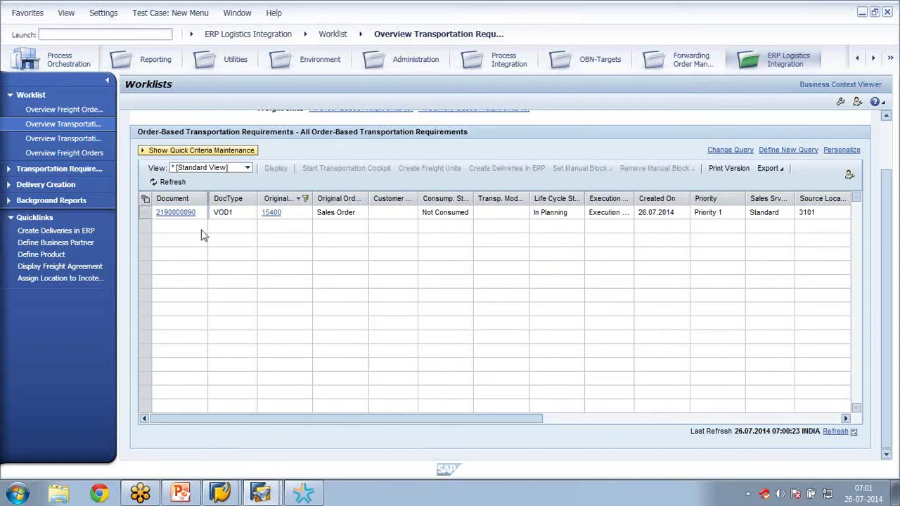
Open the filtered transportation requirement and compare its document flow with the Demo Flow slide in PowerPoint
left_click(170, 217)
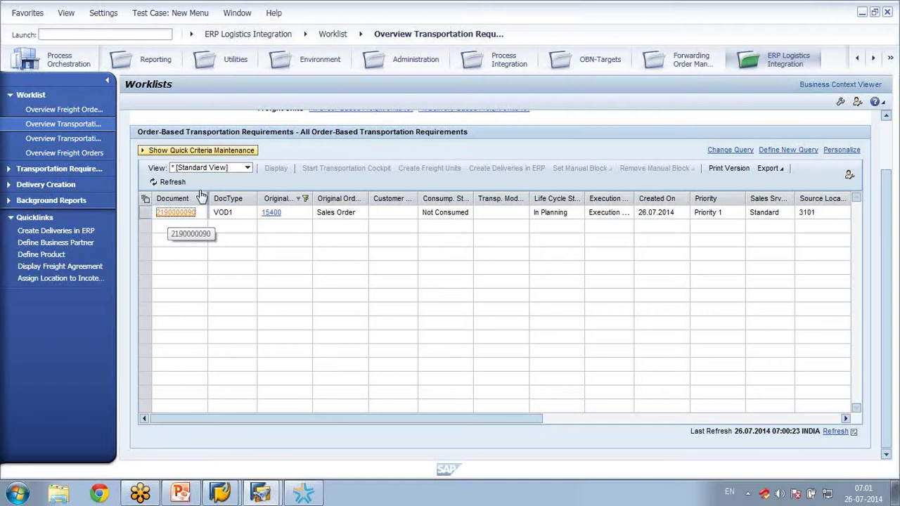
left_click(175, 211)
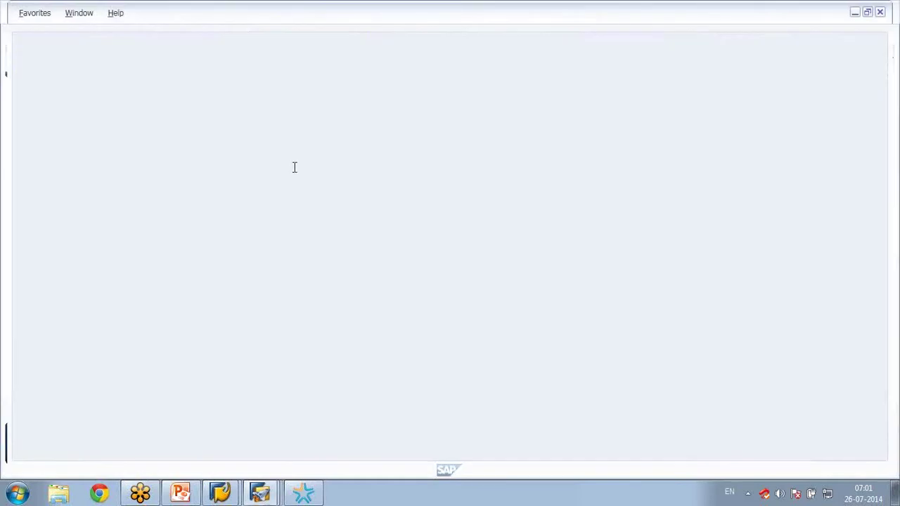
left_click(180, 494)
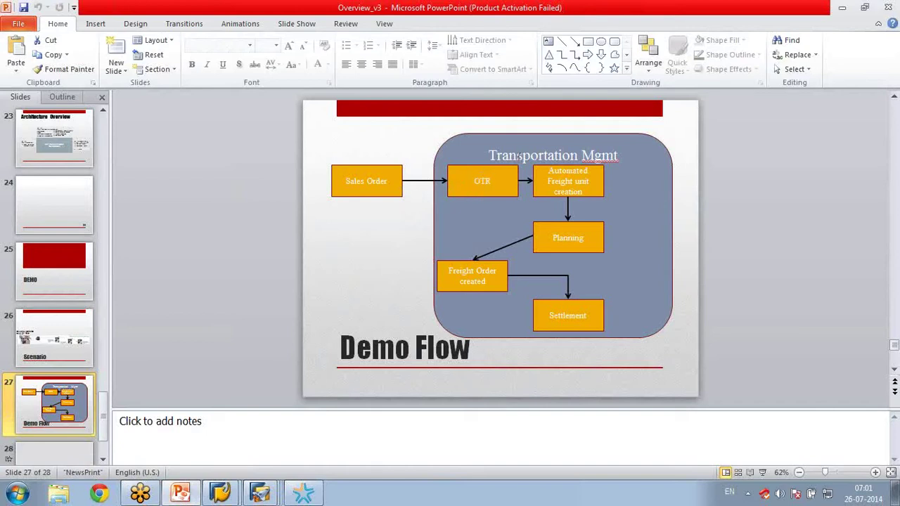
mouse_move(260, 494)
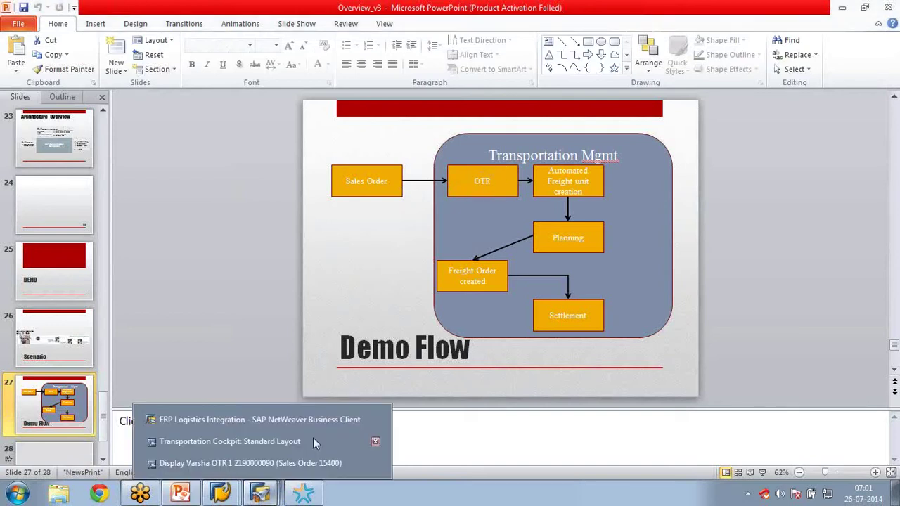
left_click(285, 464)
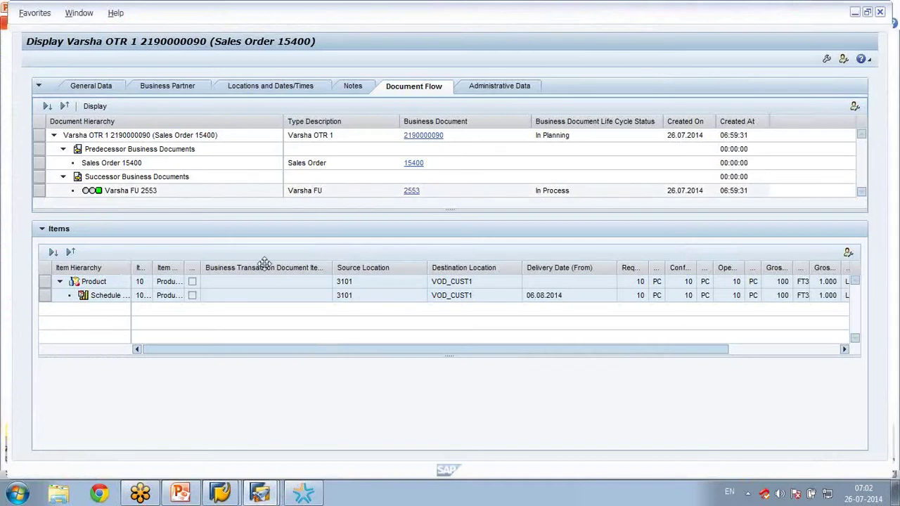
left_click(182, 496)
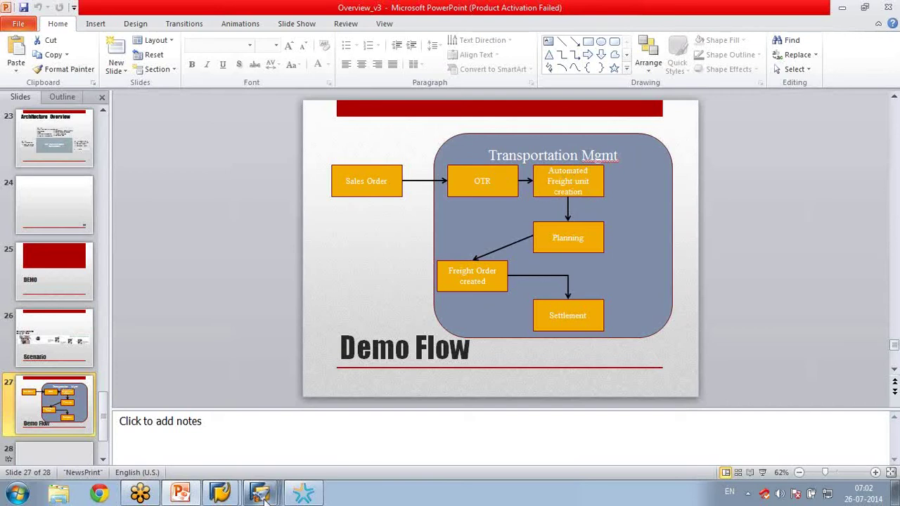
mouse_move(269, 500)
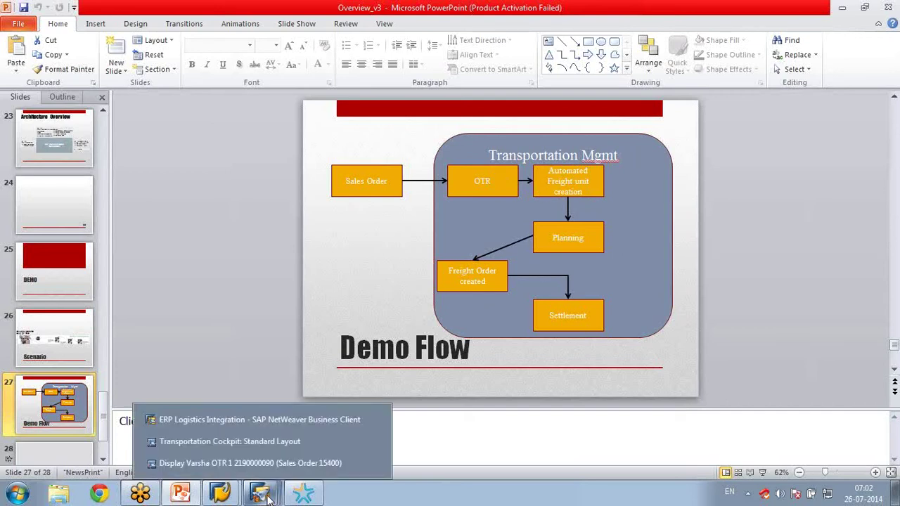
left_click(268, 464)
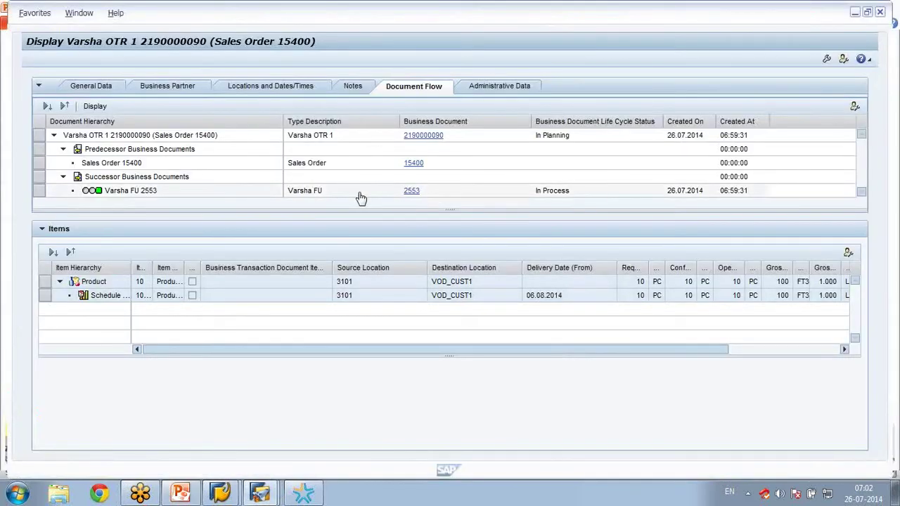
Open the successor freight unit from the document flow and review the planning quantities of its building rule VOD1_FUBR
left_click(412, 191)
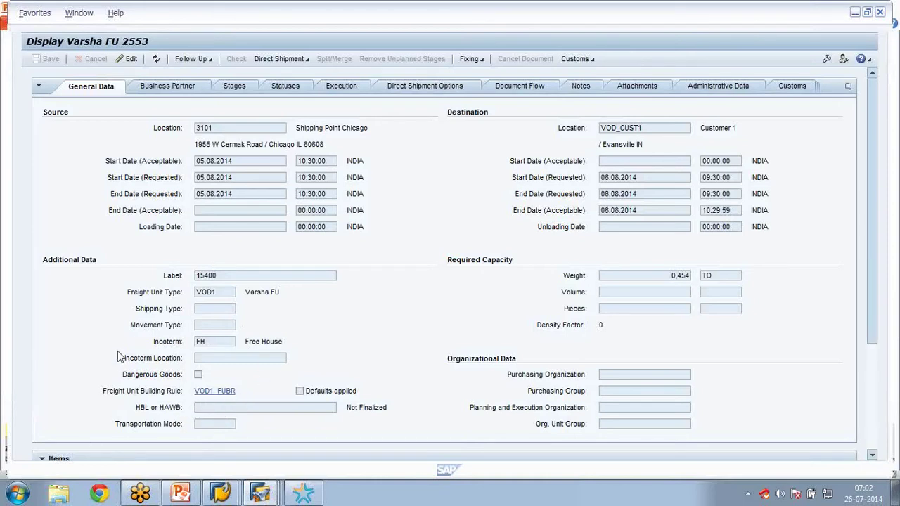
left_click(221, 395)
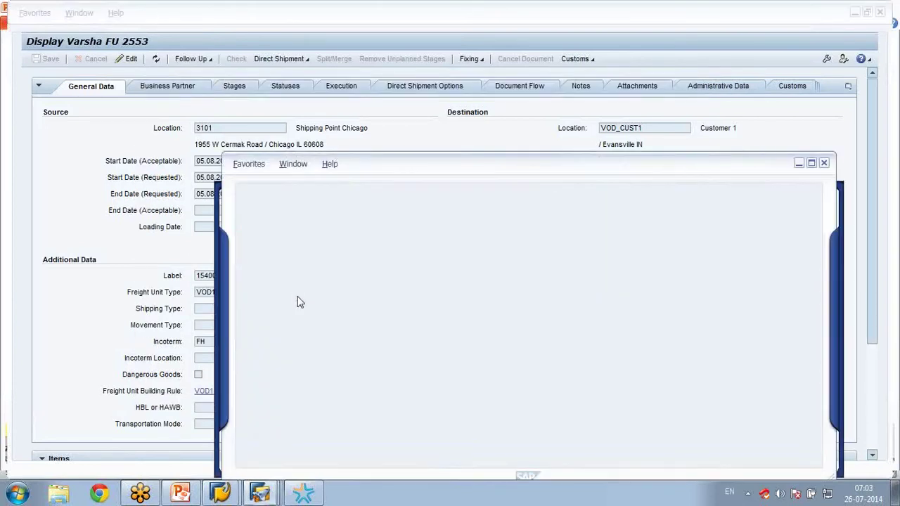
double_click(426, 167)
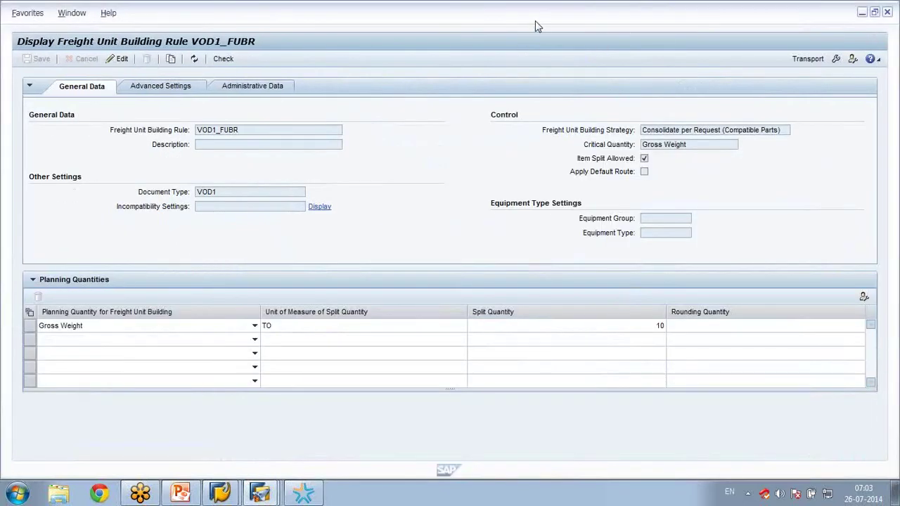
double_click(535, 21)
left_click_drag(523, 170, 337, 66)
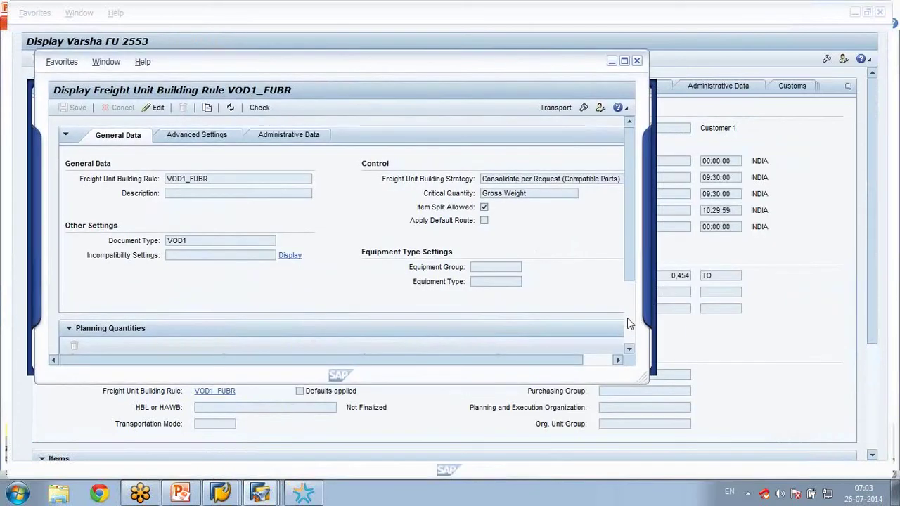
scroll(629, 321, "down", 3)
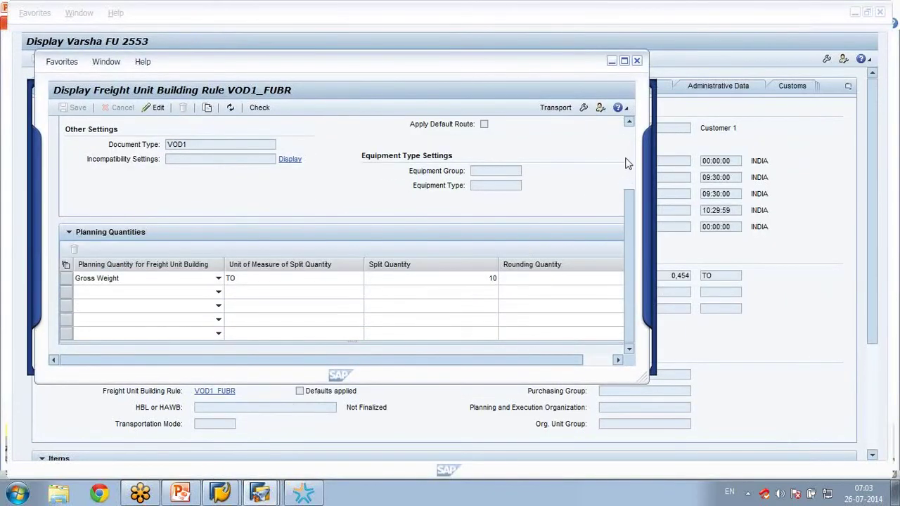
scroll(626, 158, "up", 3)
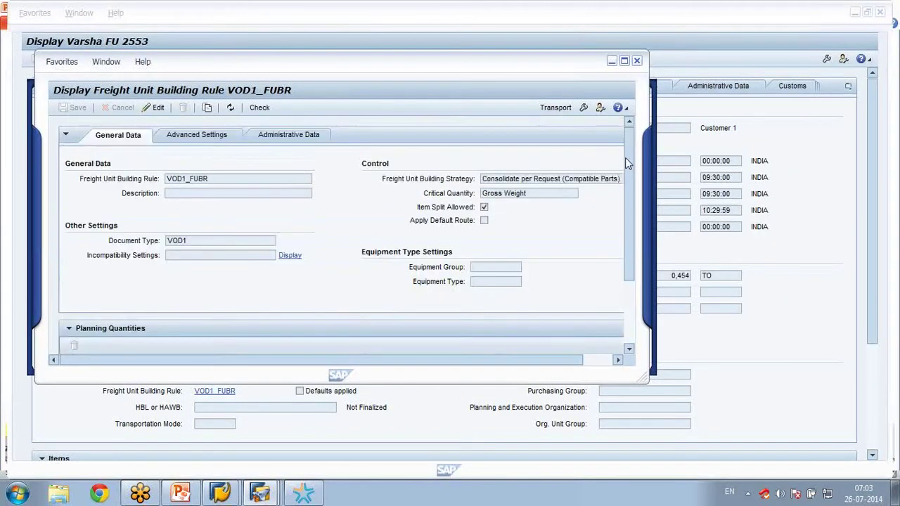
left_click(638, 61)
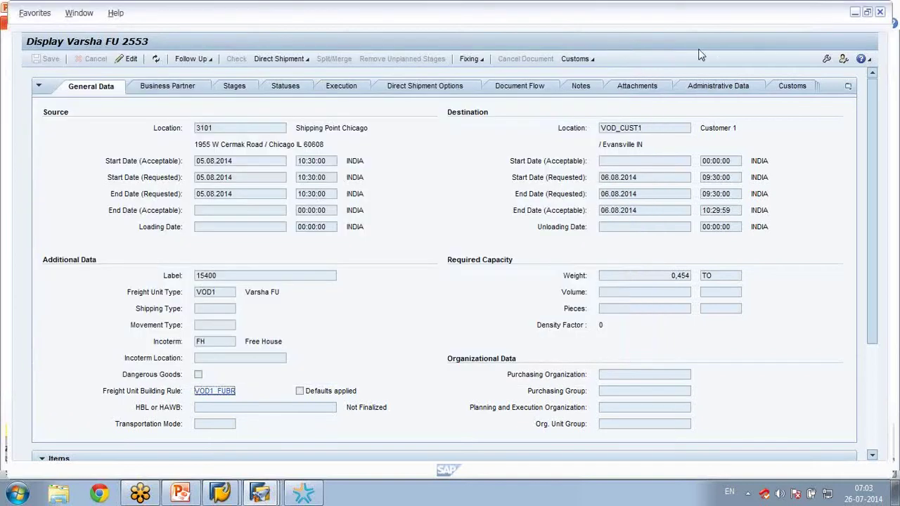
Close the freight unit and transportation requirement windows, switch to the Transportation Cockpit and refresh its data
left_click(881, 12)
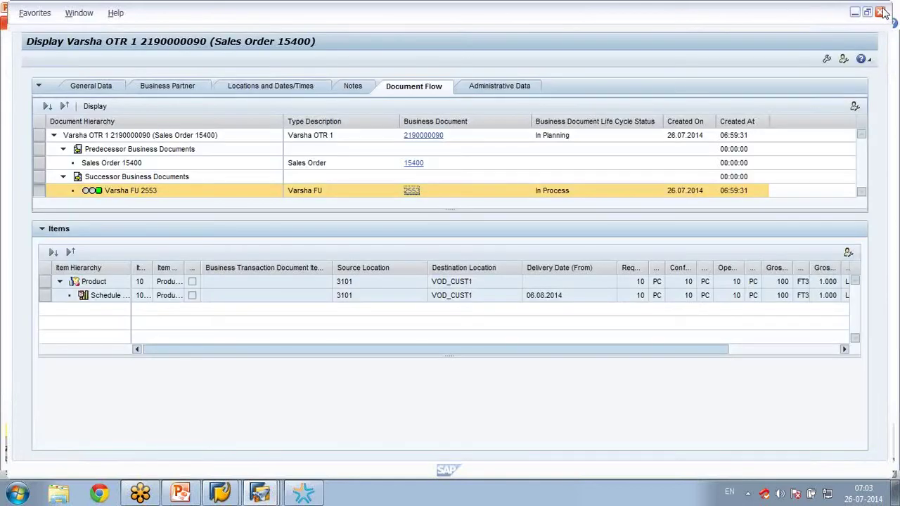
left_click(880, 12)
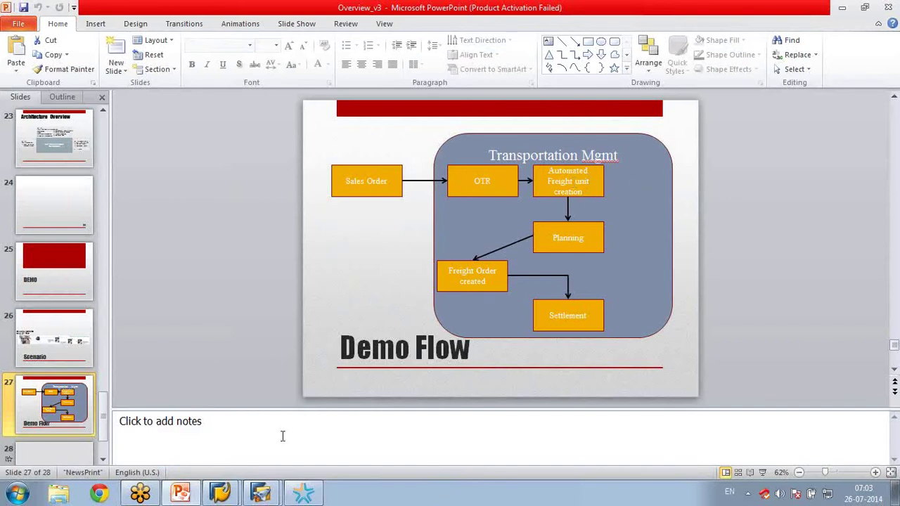
mouse_move(269, 499)
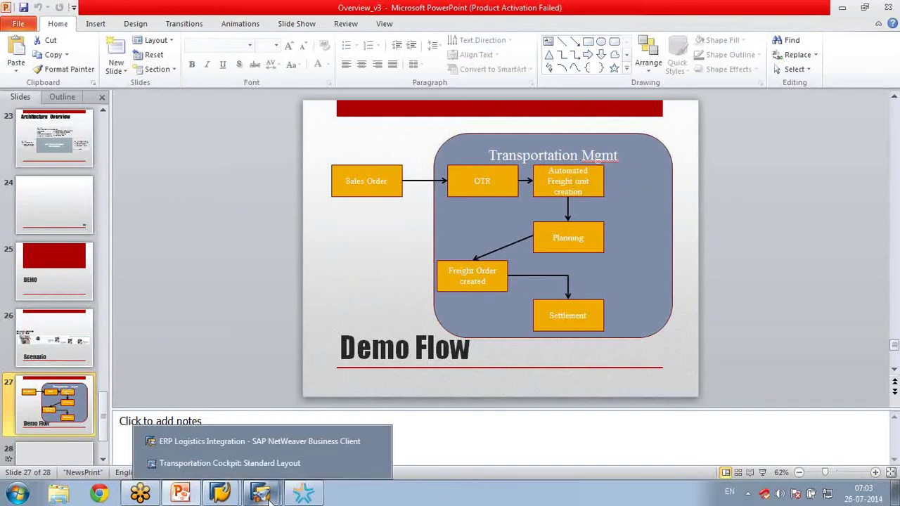
left_click(276, 464)
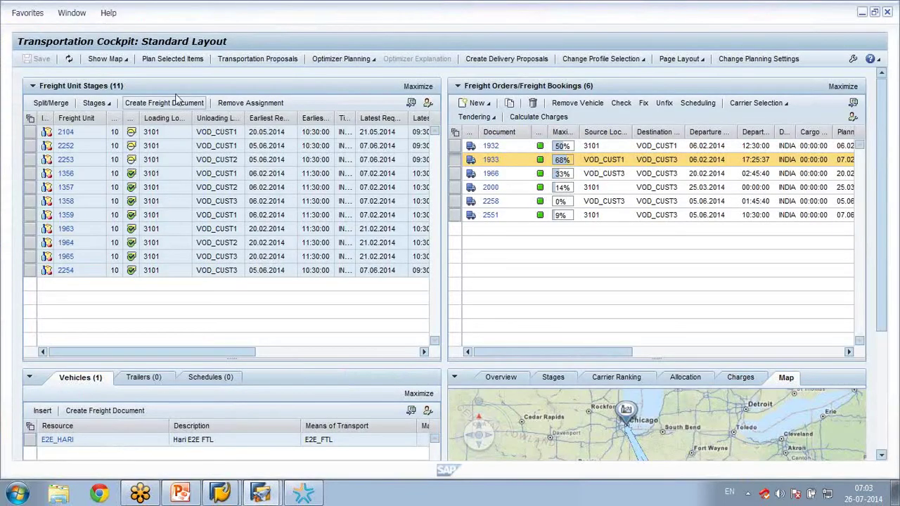
left_click(69, 62)
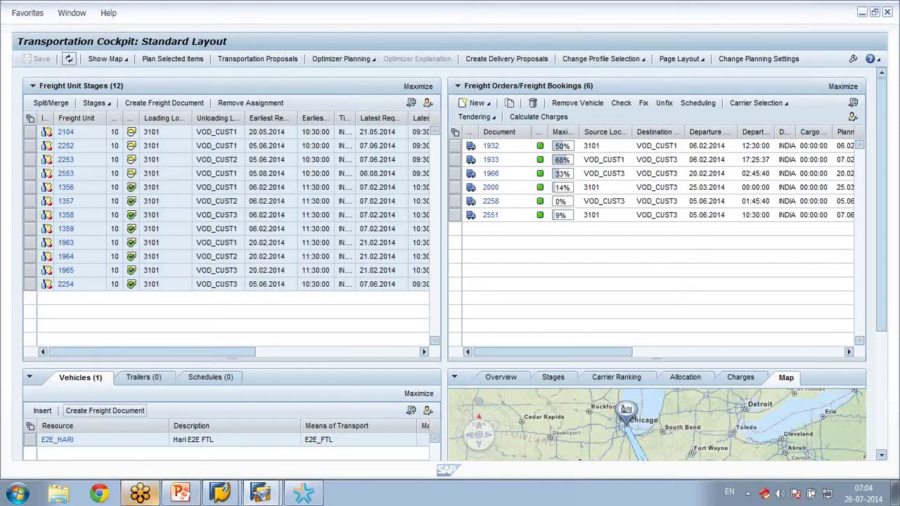
Switch to the ERP Logistics Integration worklist, recheck the transportation requirement's document flow for its freight unit and close it
mouse_move(260, 495)
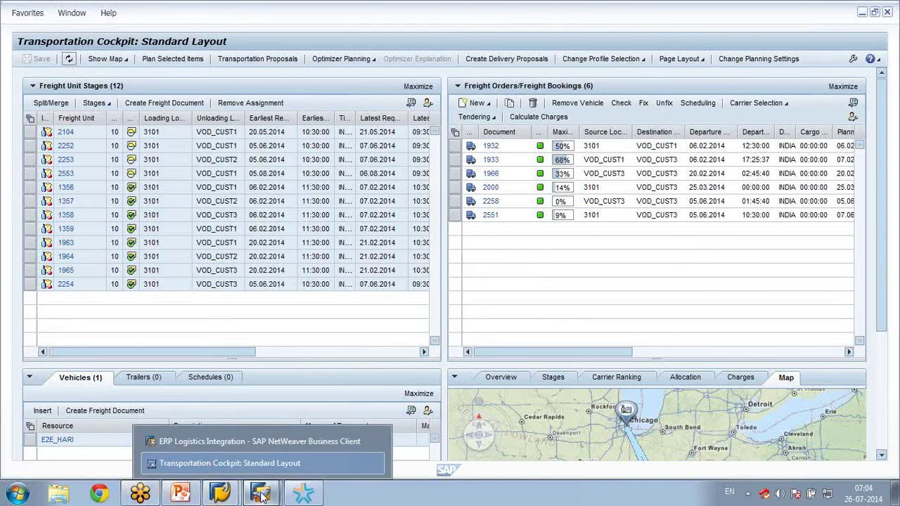
left_click(257, 443)
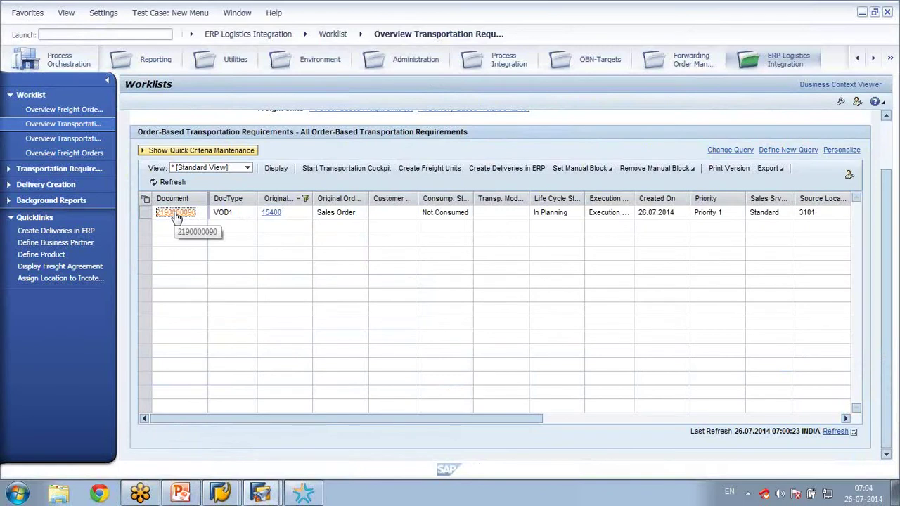
left_click(175, 214)
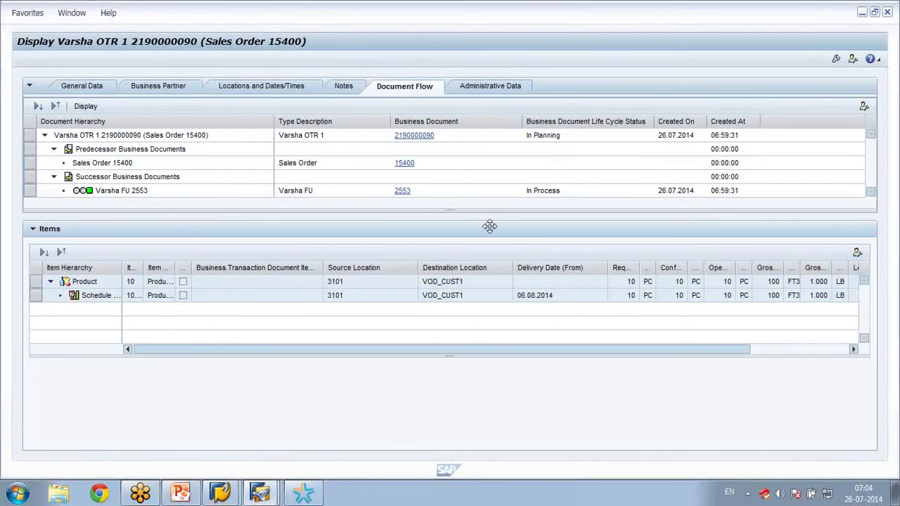
left_click(887, 11)
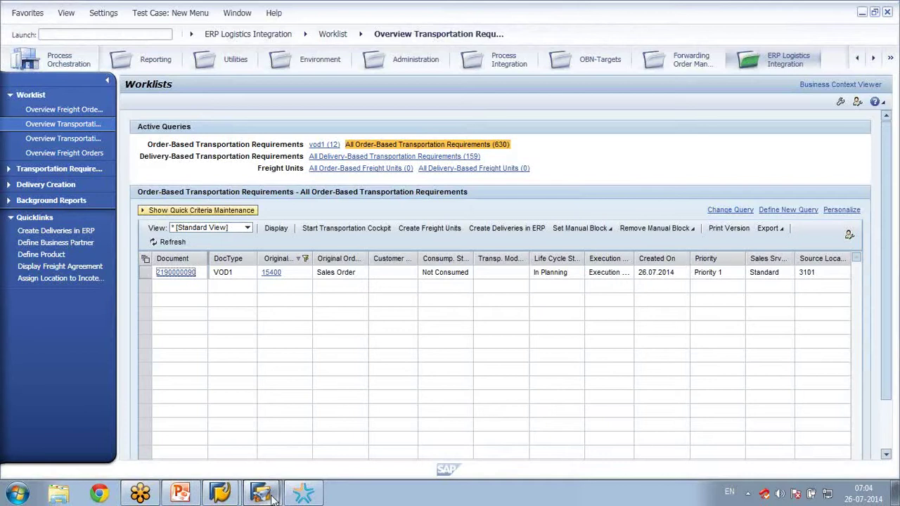
Run optimizer planning for freight unit 2553 in the Transportation Cockpit, using Selected Entries with All Resources
mouse_move(275, 498)
left_click(270, 463)
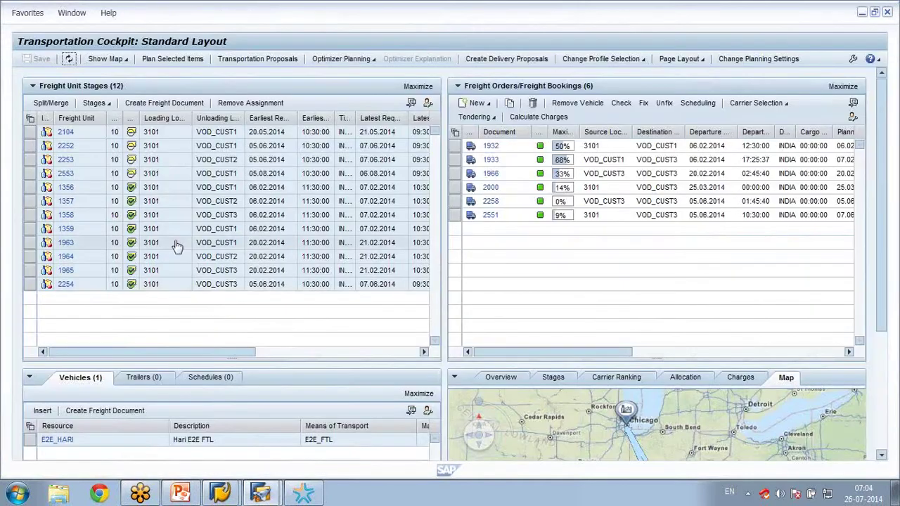
left_click(31, 174)
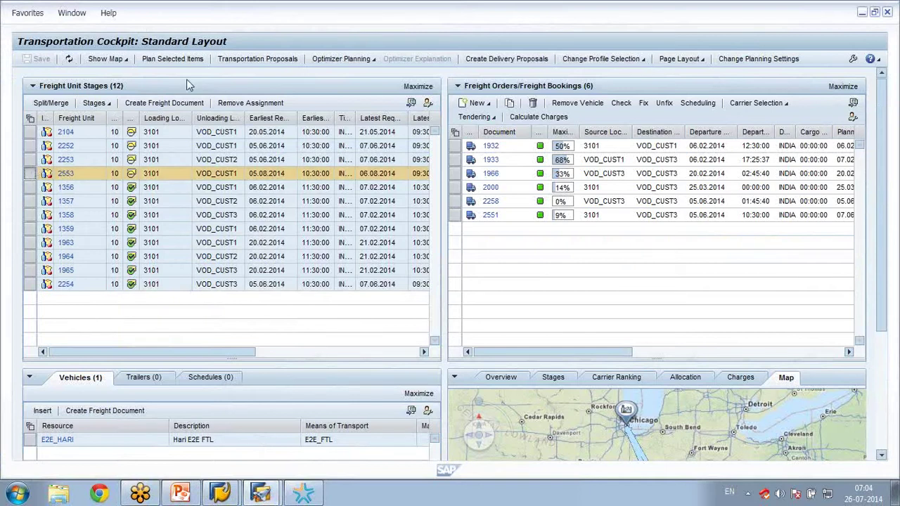
left_click(351, 61)
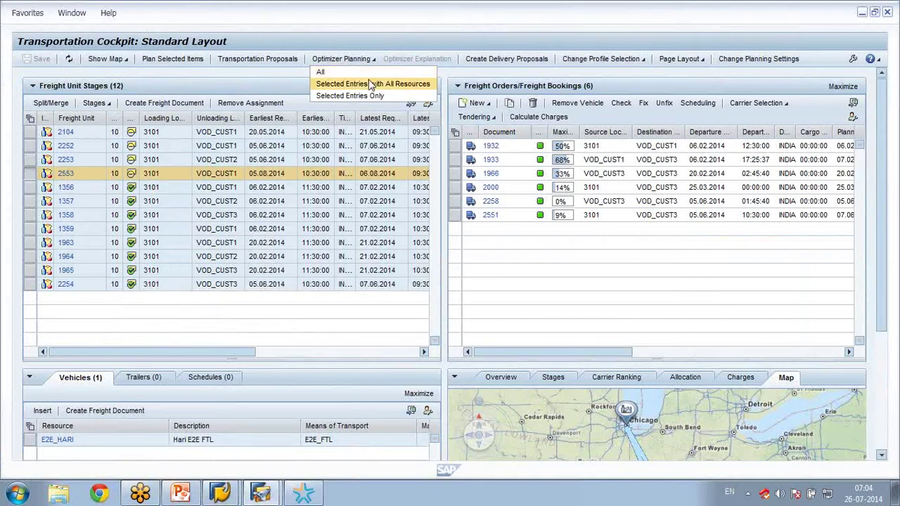
left_click(372, 84)
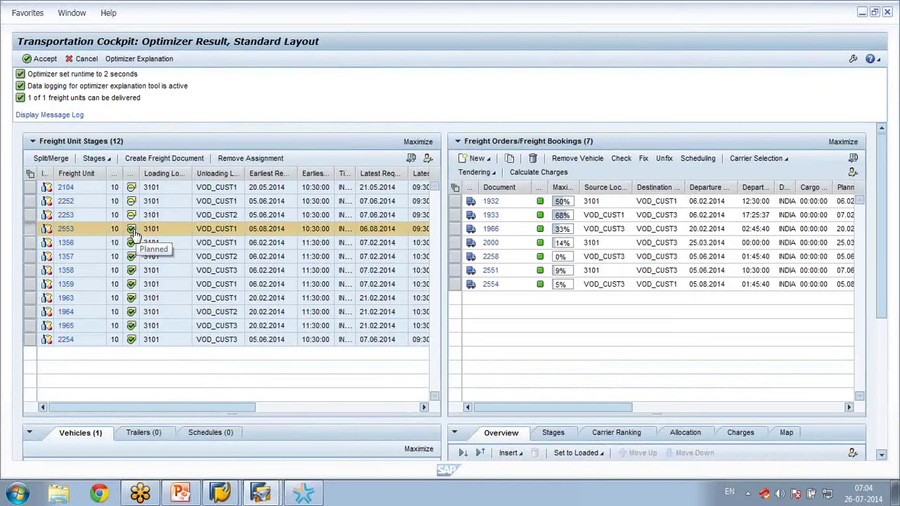
Accept the optimizer result and check the requirement and execution documents assigned to freight unit 2553
left_click(42, 60)
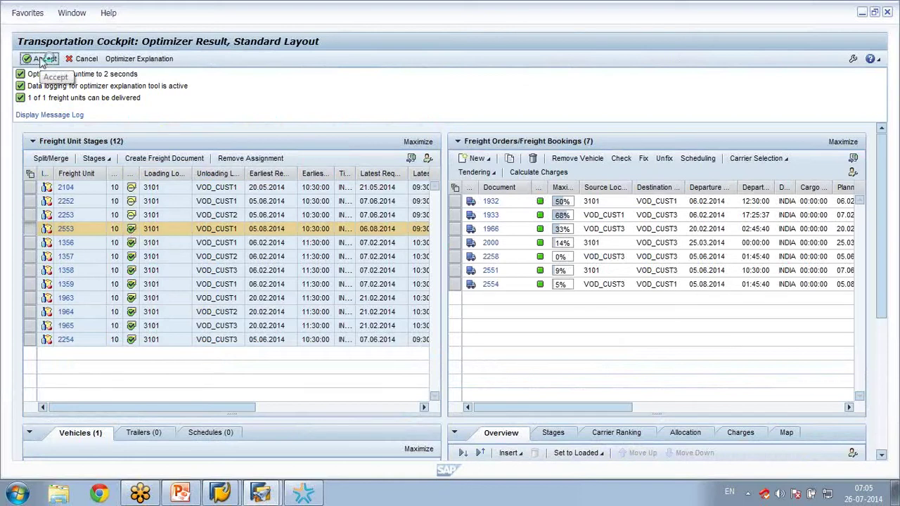
left_click(41, 61)
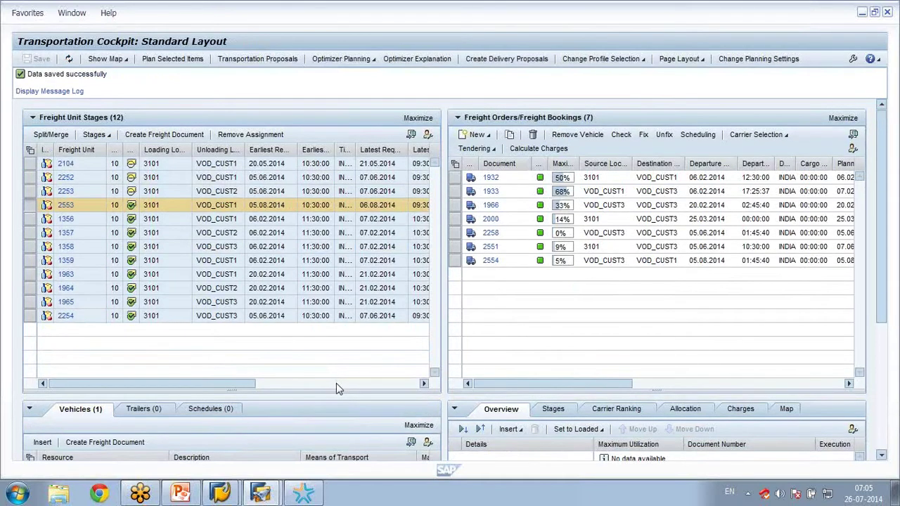
left_click(336, 383)
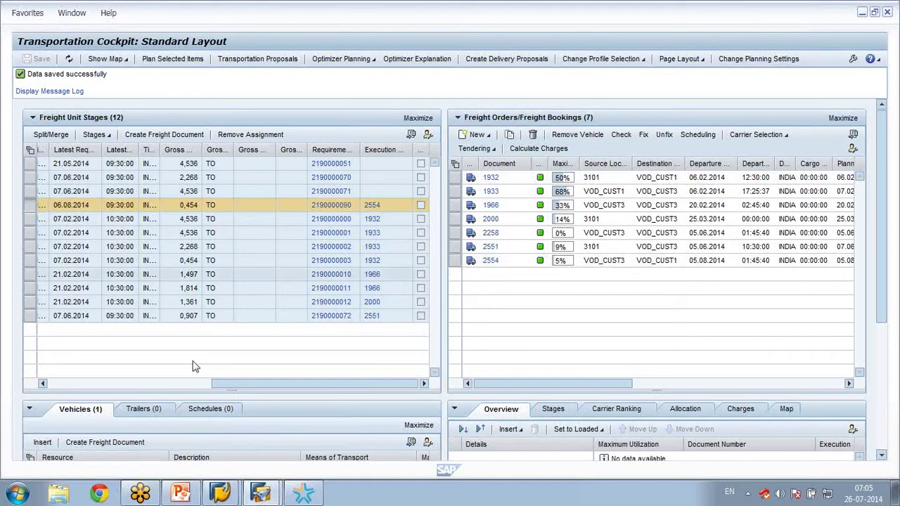
left_click(129, 384)
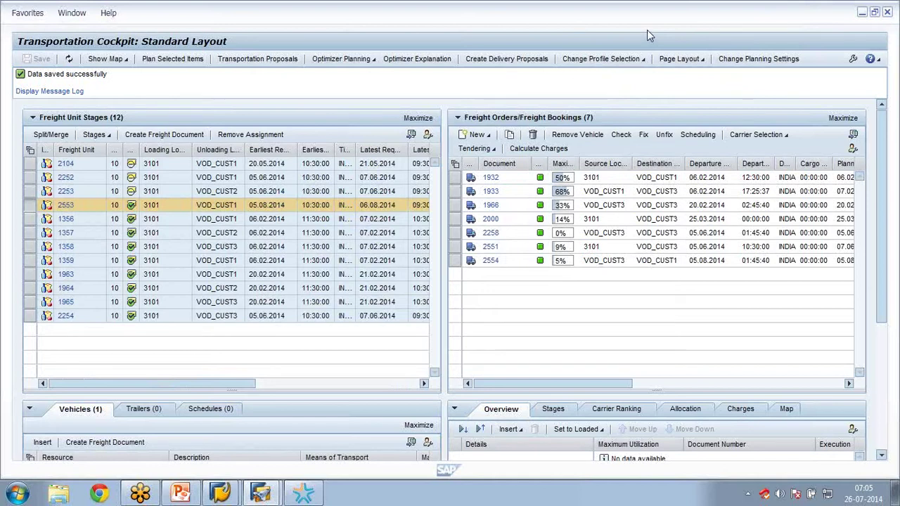
Select the freight order from VOD_CUST3 to VOD_CUST1 departing 05.08.2014 and review its stages
left_click(455, 262)
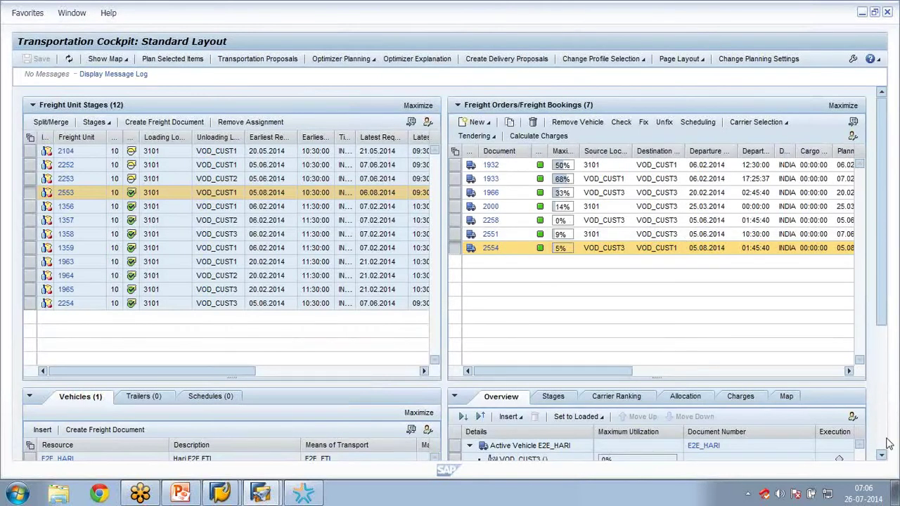
scroll(888, 445, "down", 3)
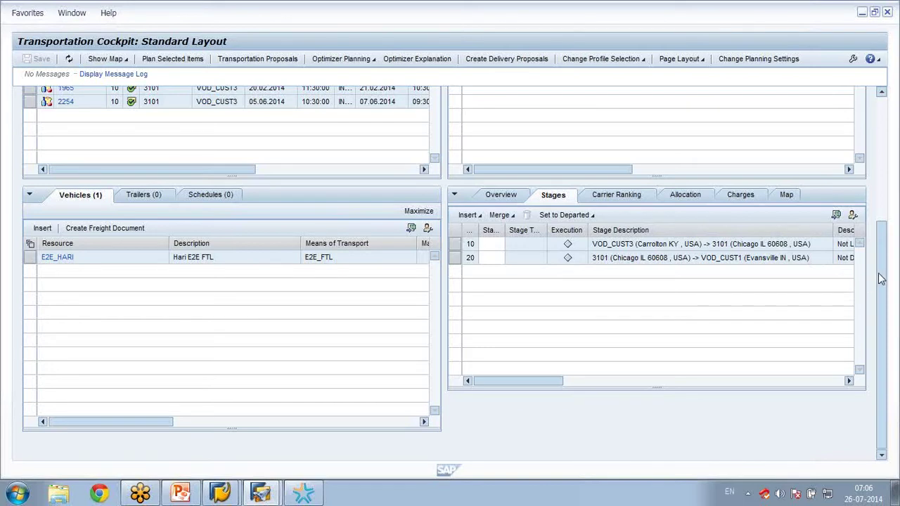
scroll(880, 279, "up", 1)
left_click_drag(881, 278, 884, 239)
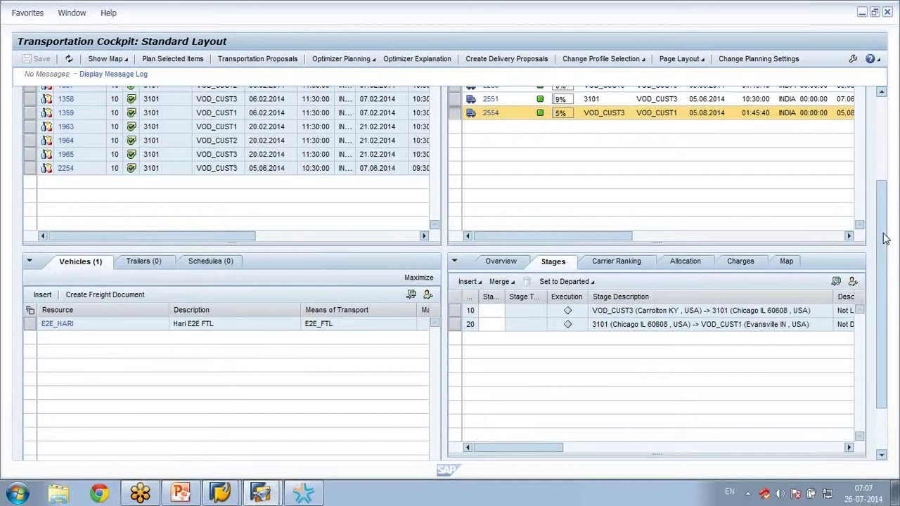
Display the selected freight order on the map and inspect its route stages and location markers
left_click(785, 262)
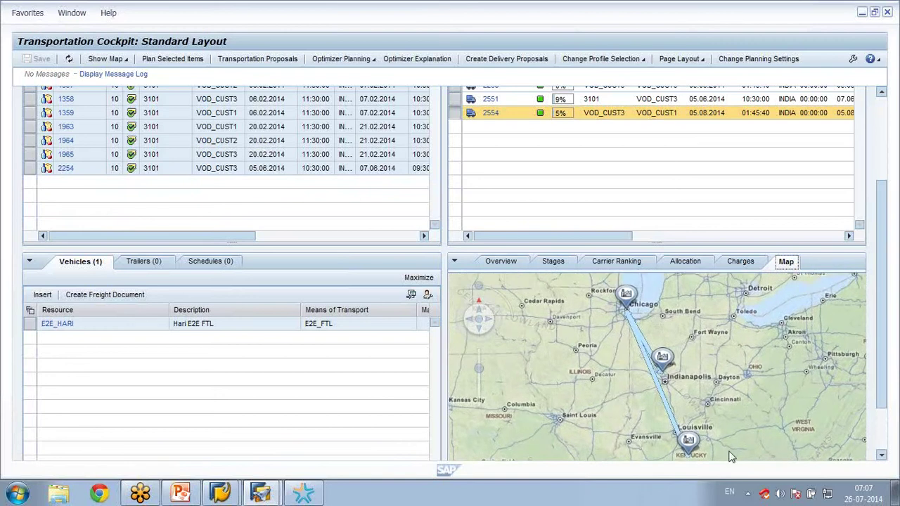
mouse_move(693, 446)
mouse_move(633, 428)
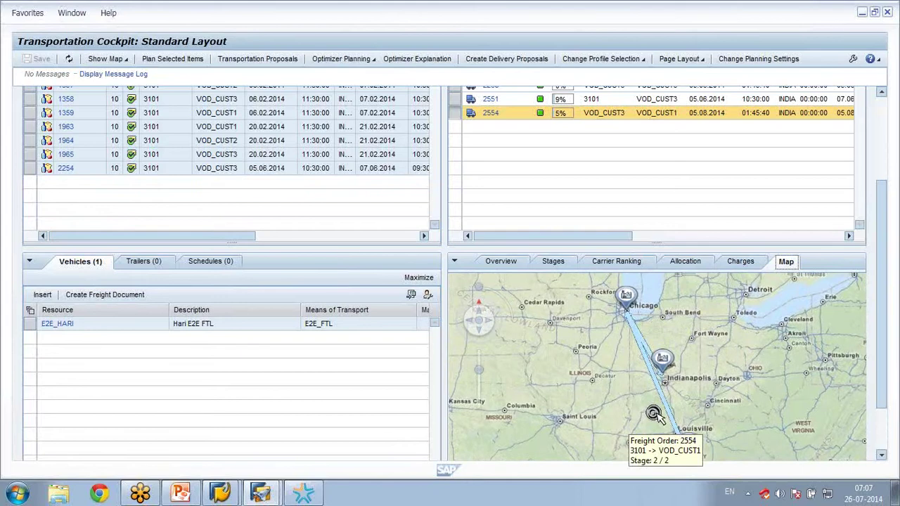
left_click(656, 416)
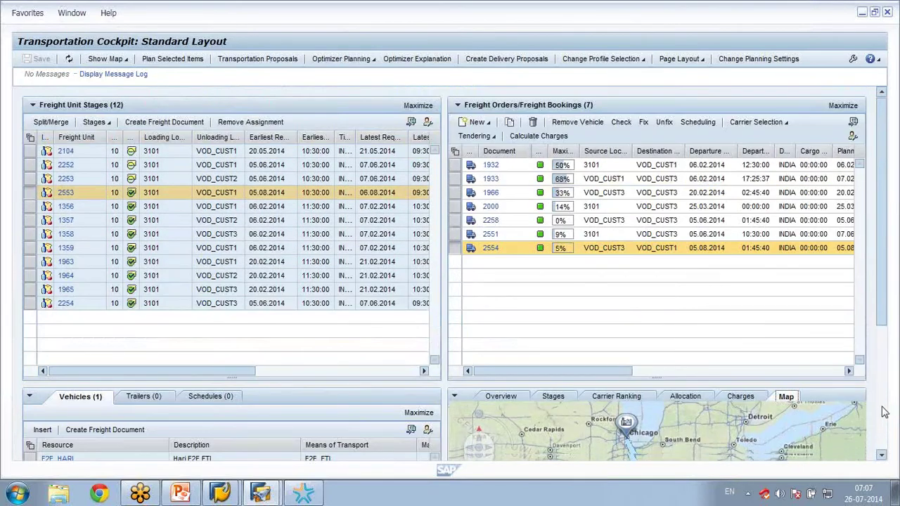
scroll(884, 412, "down", 3)
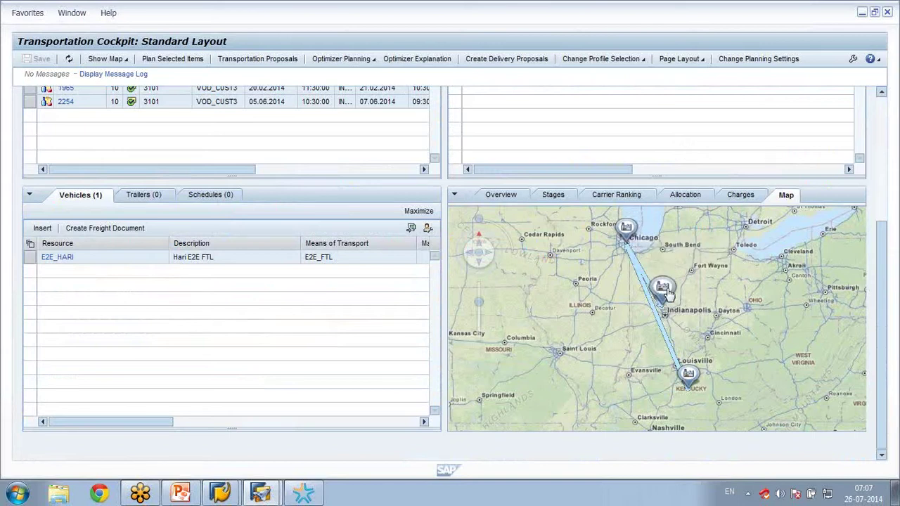
mouse_move(668, 295)
Open the freight order planned for freight unit 2553, review its document flow and compare it with the Demo Flow slide in PowerPoint
scroll(879, 203, "up", 3)
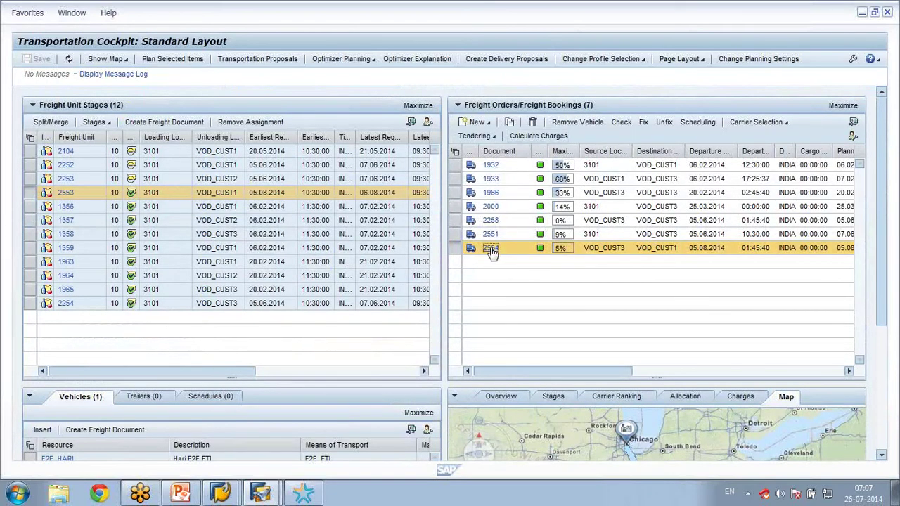
left_click(180, 494)
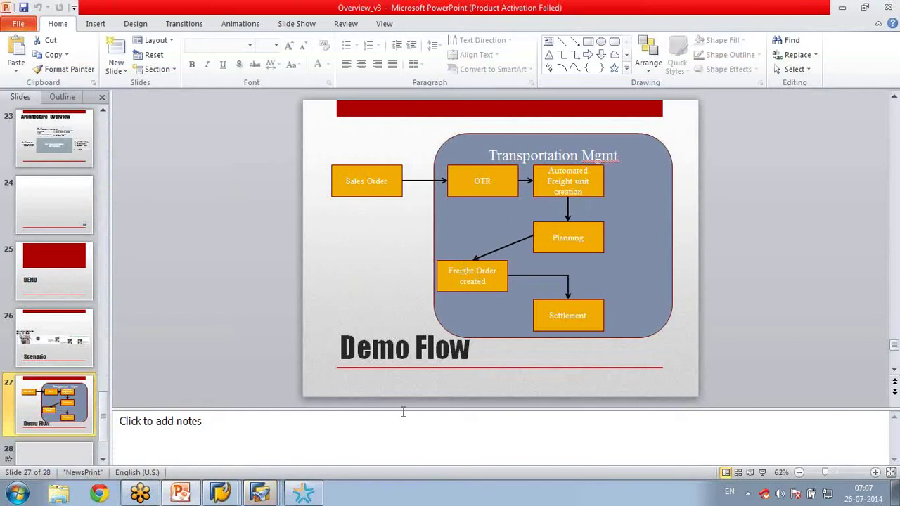
left_click(261, 495)
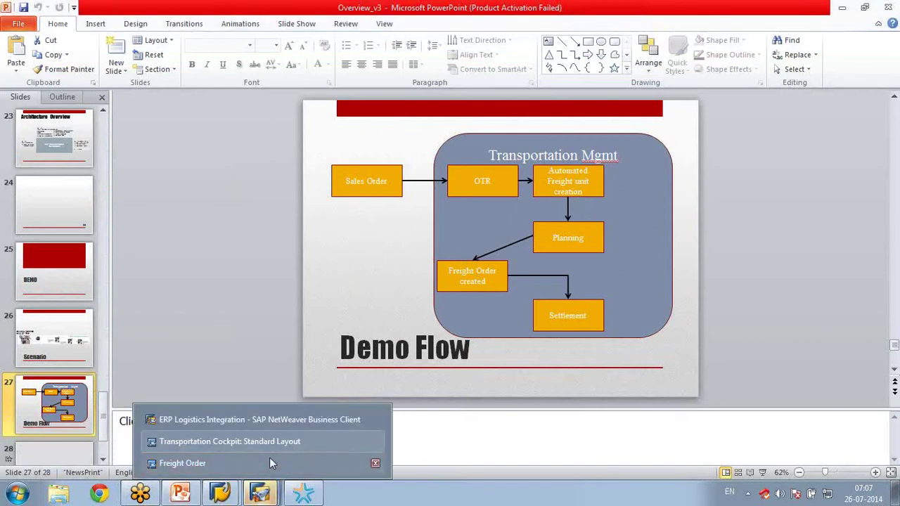
left_click(260, 463)
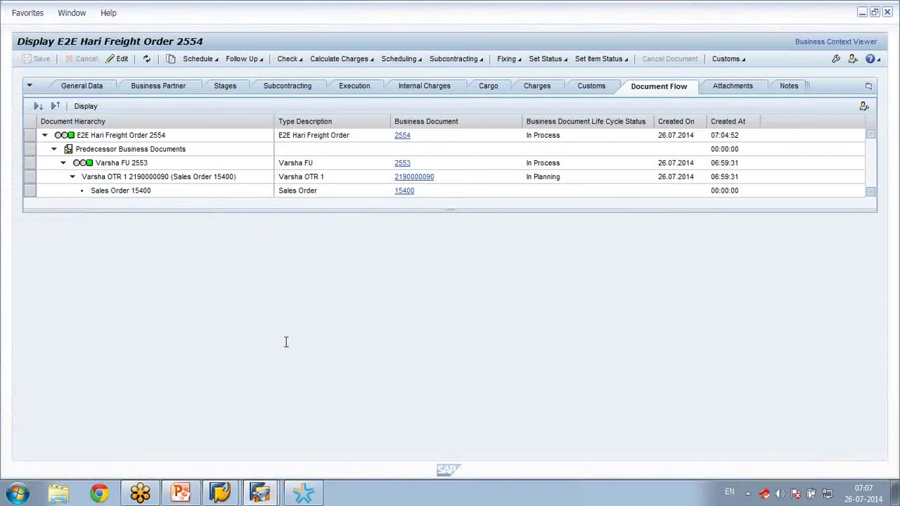
left_click(181, 494)
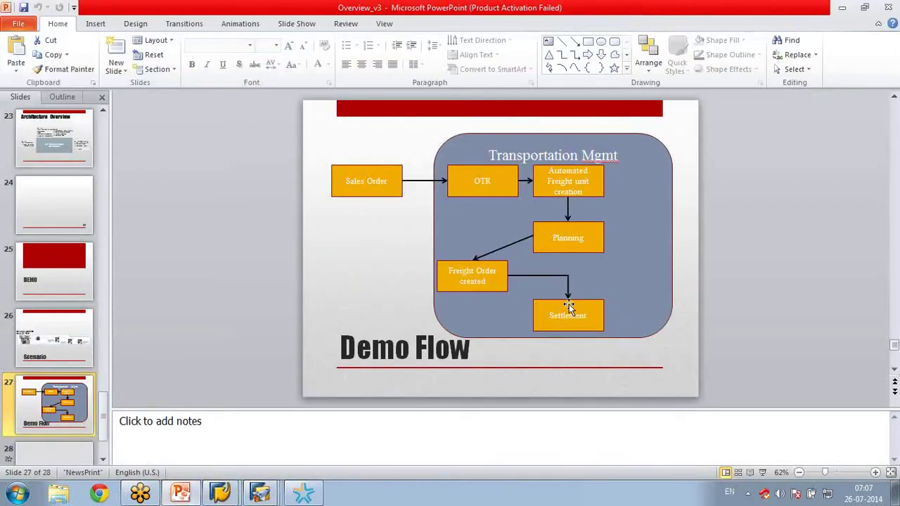
mouse_move(259, 495)
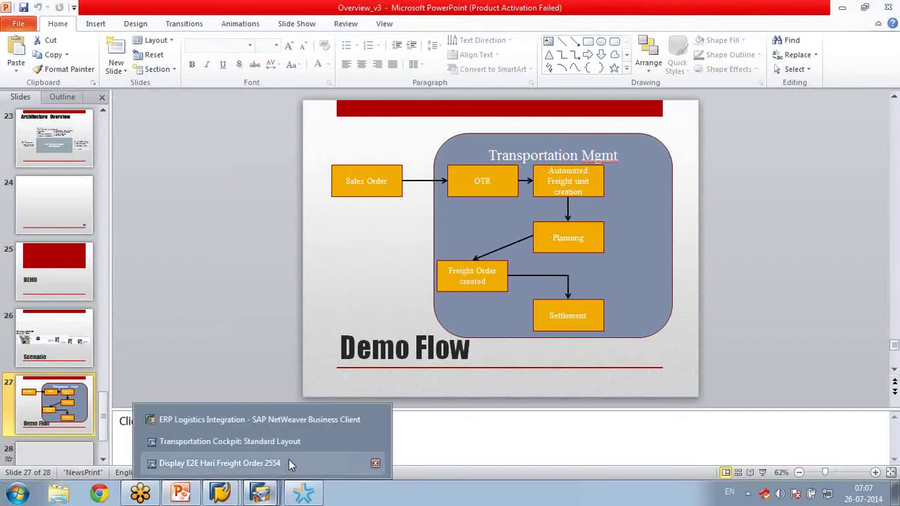
left_click(288, 462)
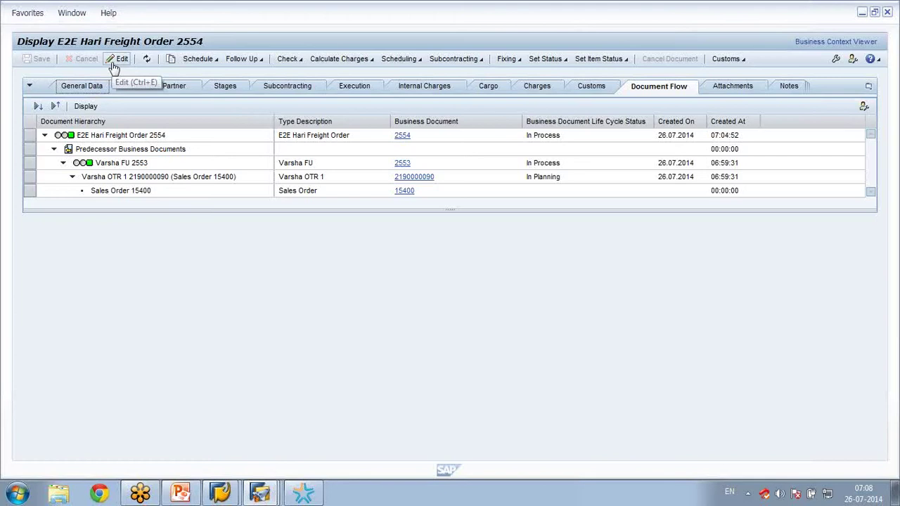
Switch the freight order to edit mode and assign VOD_CAR1 as its carrier
left_click(117, 60)
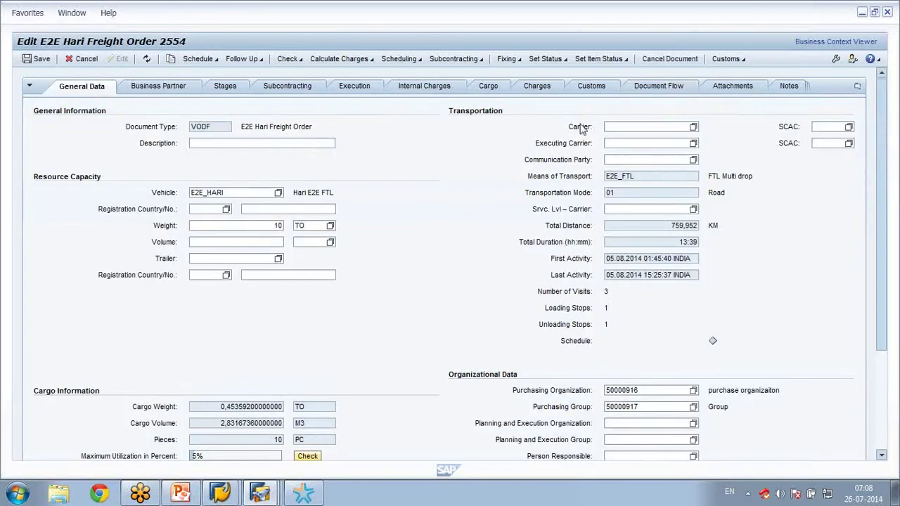
left_click(610, 127)
type("v")
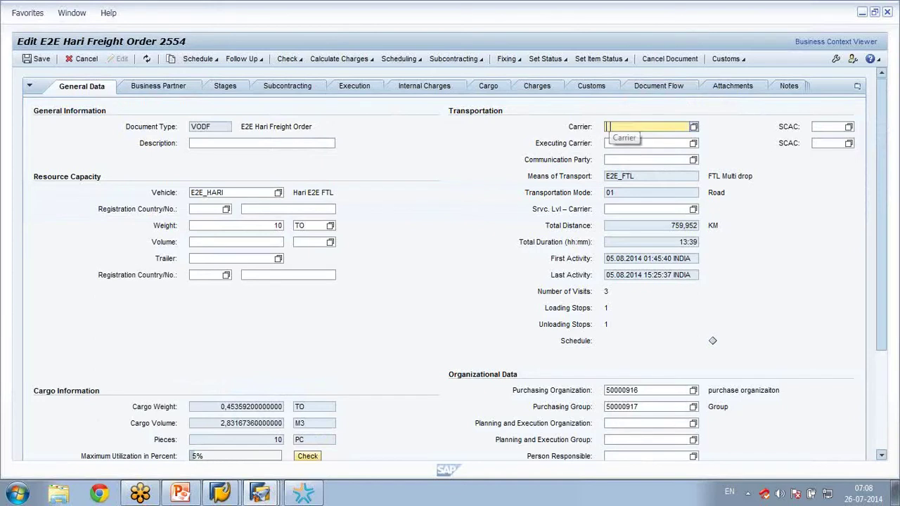
type("o")
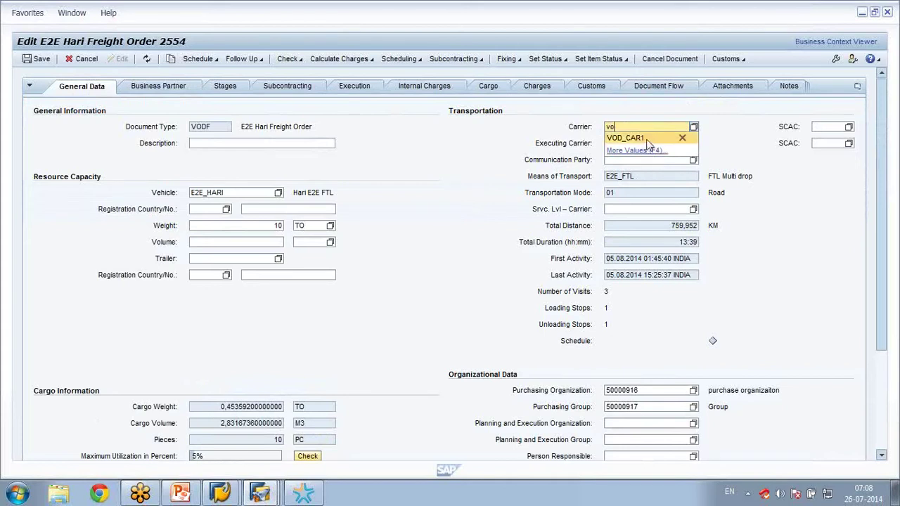
left_click(647, 140)
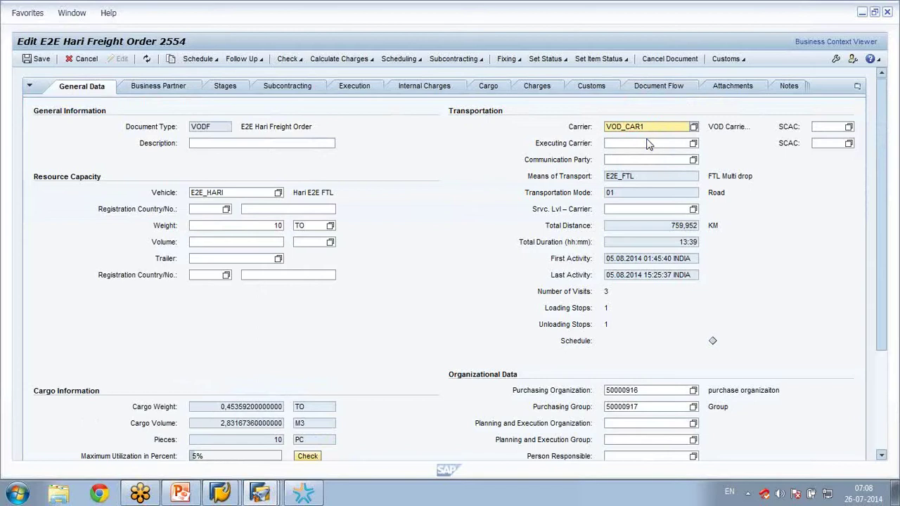
Calculate the freight order's charges and expand the carrier's charge items to review the basic rate and fuel charges
left_click(344, 60)
left_click(354, 73)
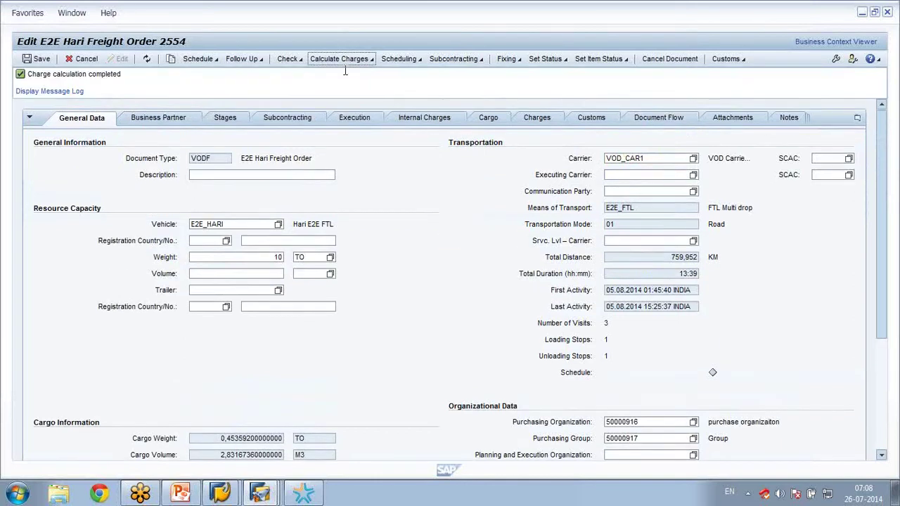
left_click(528, 124)
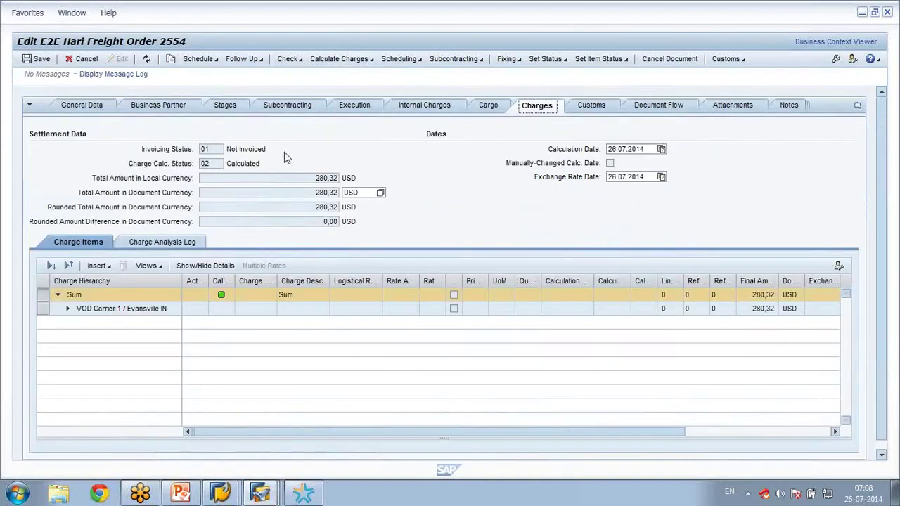
left_click(67, 308)
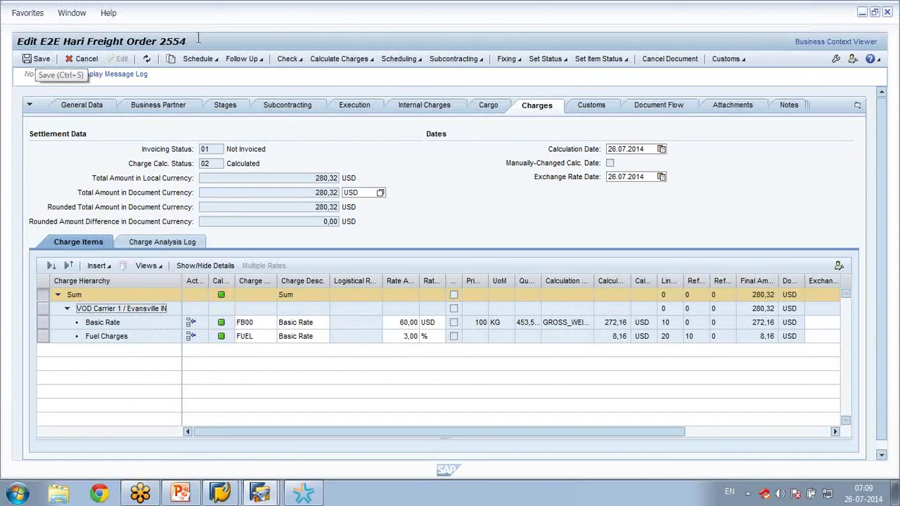
Create a freight settlement document from the freight order, saving the order's pending changes, and save and review the settlement document
left_click(250, 61)
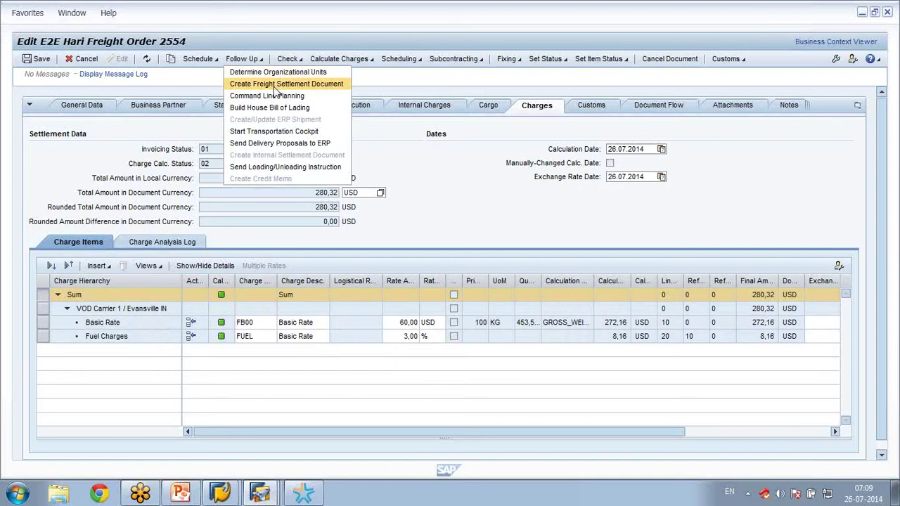
left_click(273, 87)
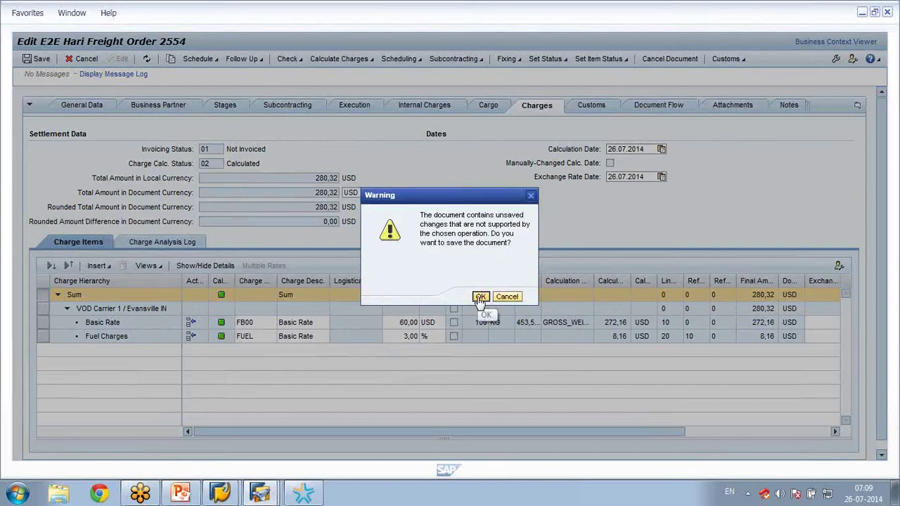
left_click(480, 296)
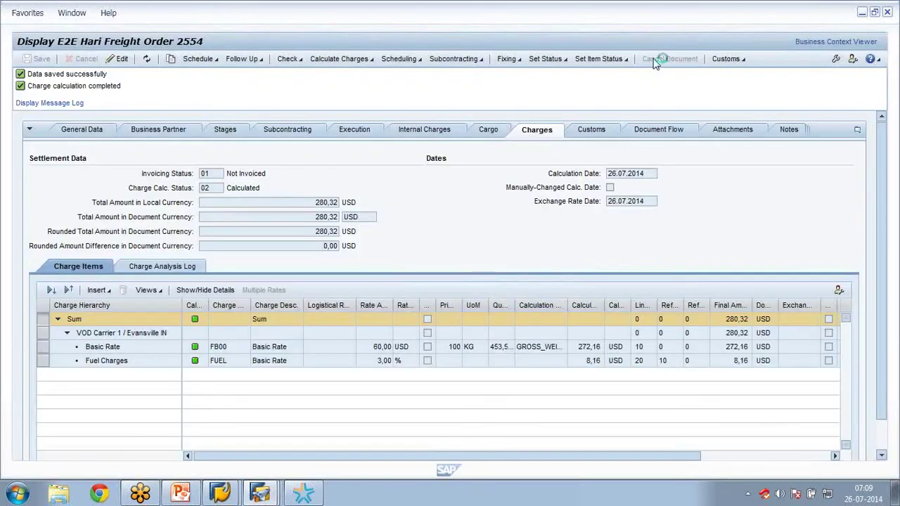
left_click(653, 59)
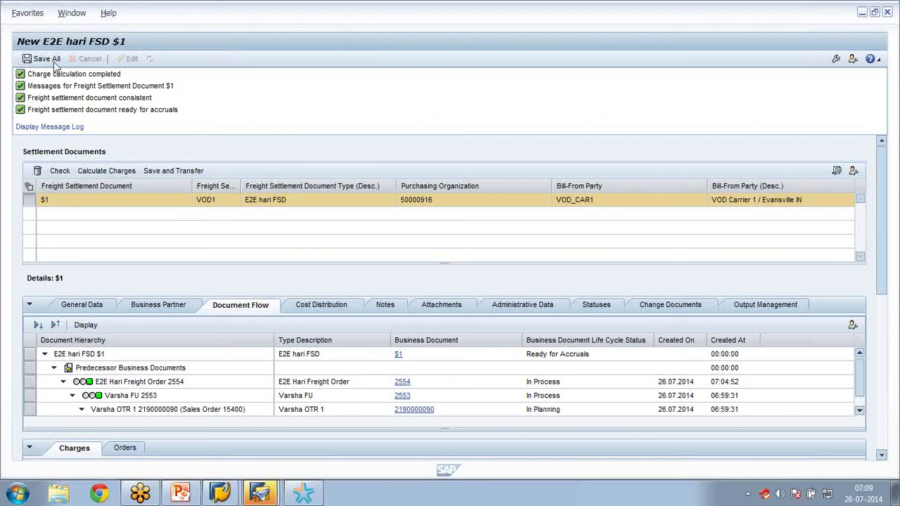
left_click(51, 61)
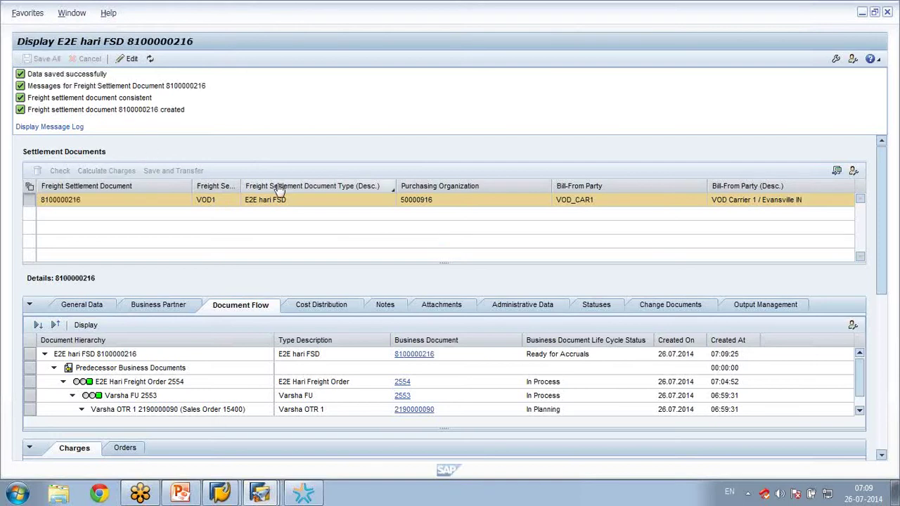
scroll(427, 224, "down", 2)
scroll(427, 219, "up", 2)
Switch to the SAP sales order window, leave order creation, and return to the Demo Flow slide in PowerPoint
mouse_move(223, 497)
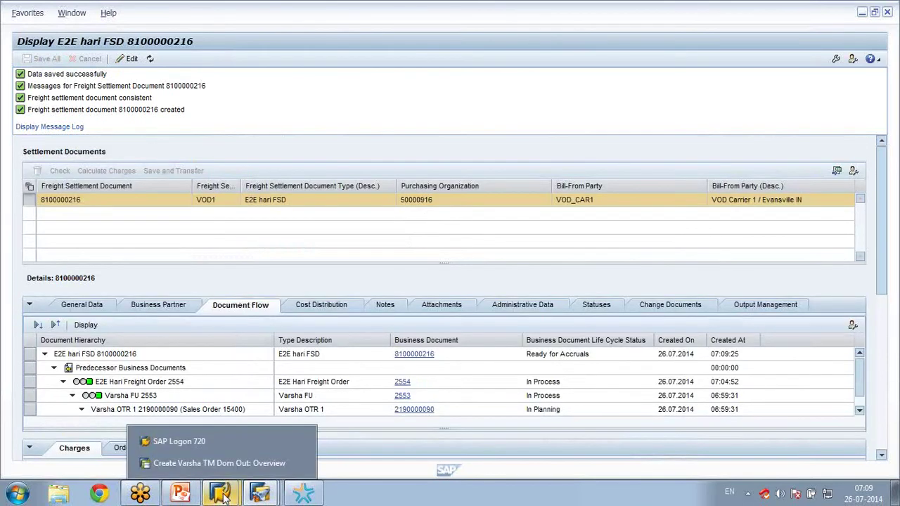
left_click(225, 462)
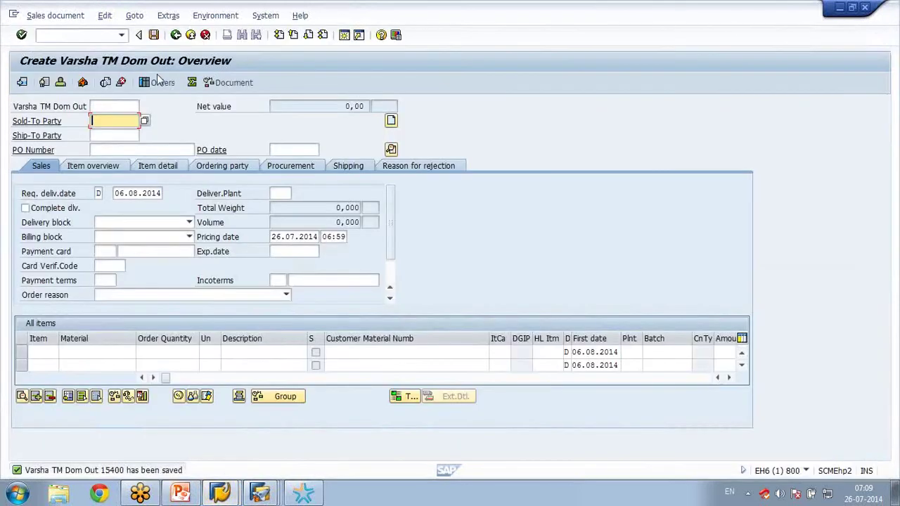
left_click(176, 34)
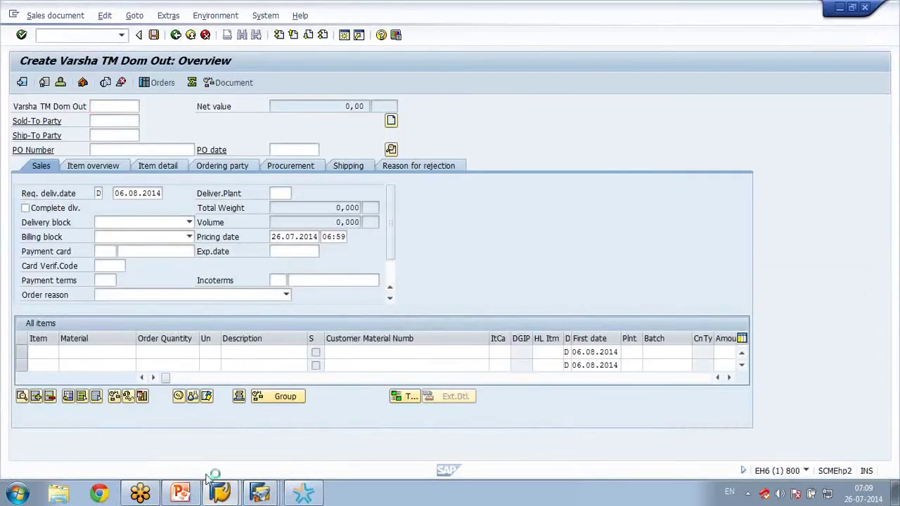
left_click(224, 487)
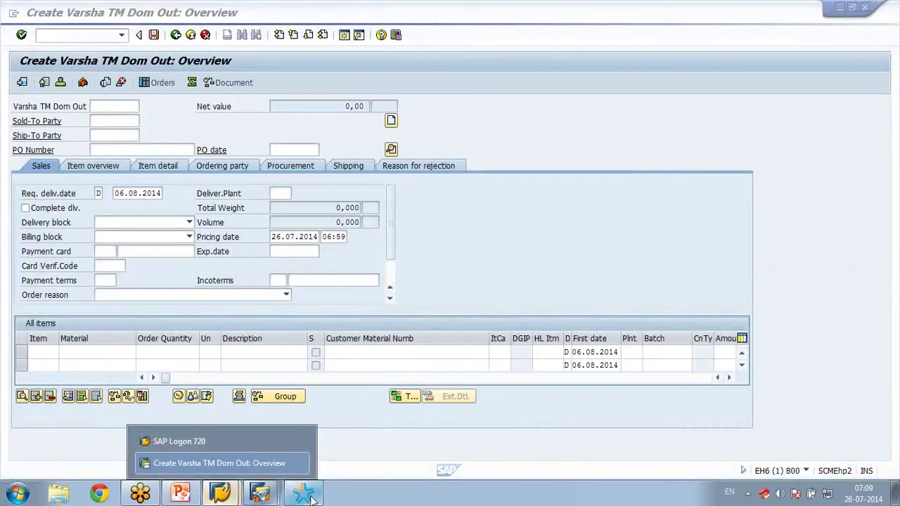
left_click(188, 492)
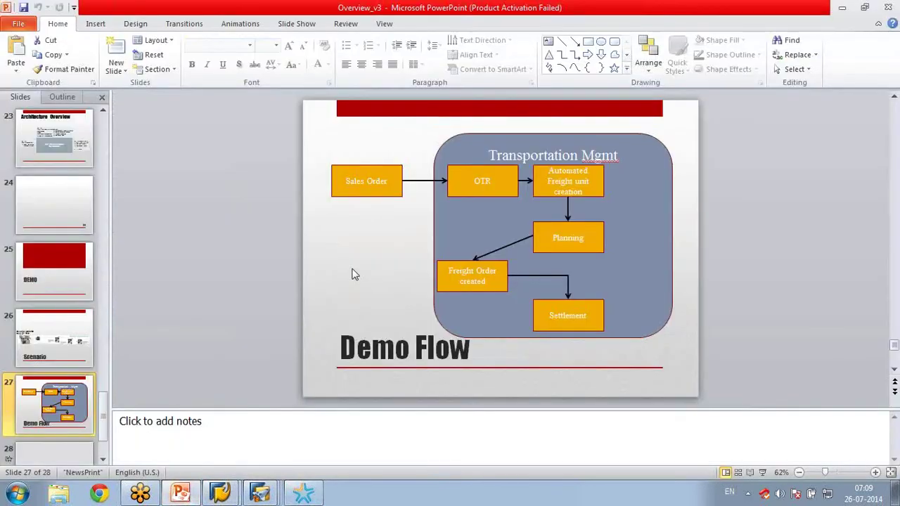
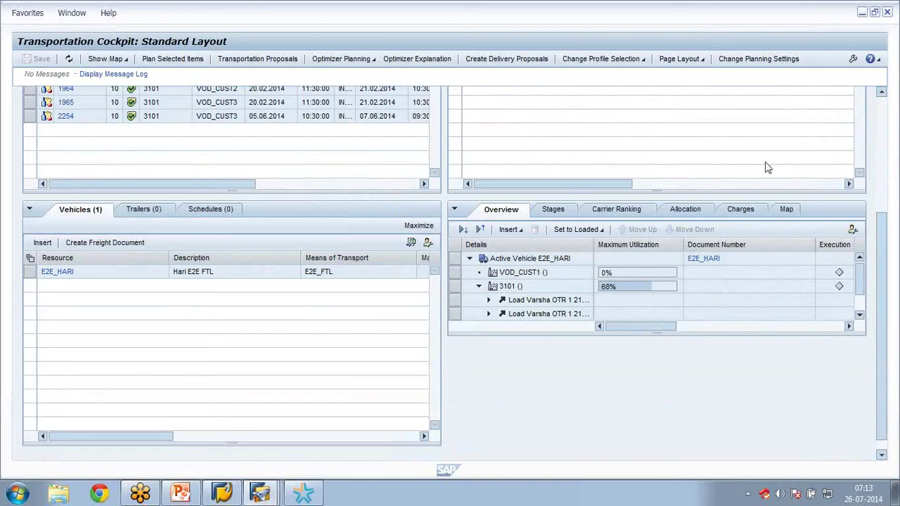
Collapse the vehicles area and expand the 3101 stop's load items to examine the freight units and their product
left_click(30, 208)
left_click(29, 304)
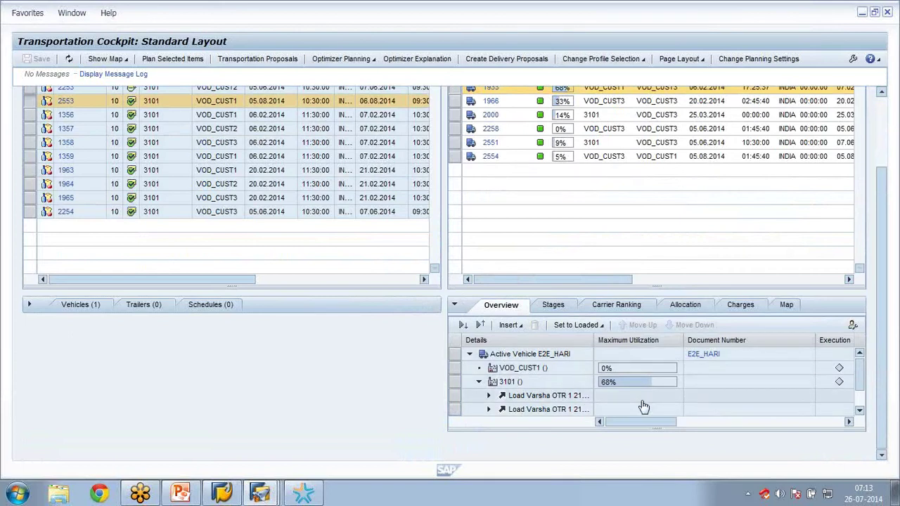
left_click(860, 411)
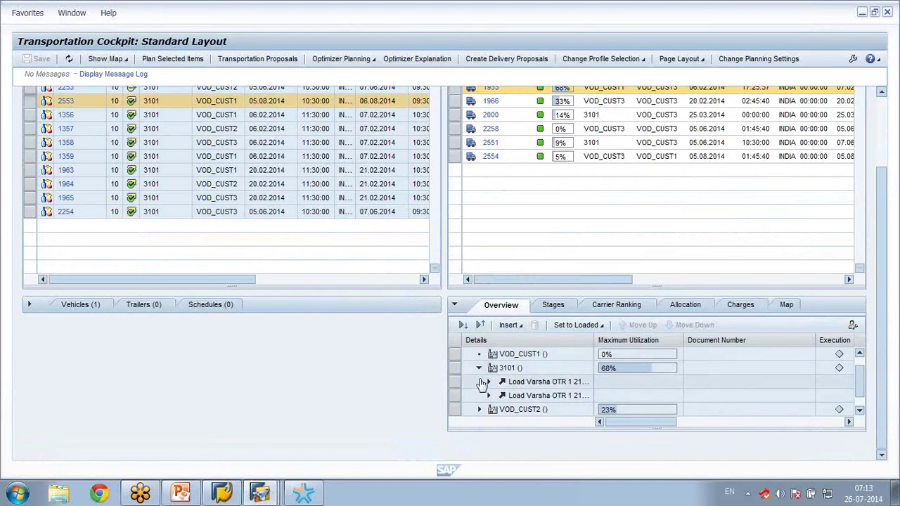
left_click(490, 396)
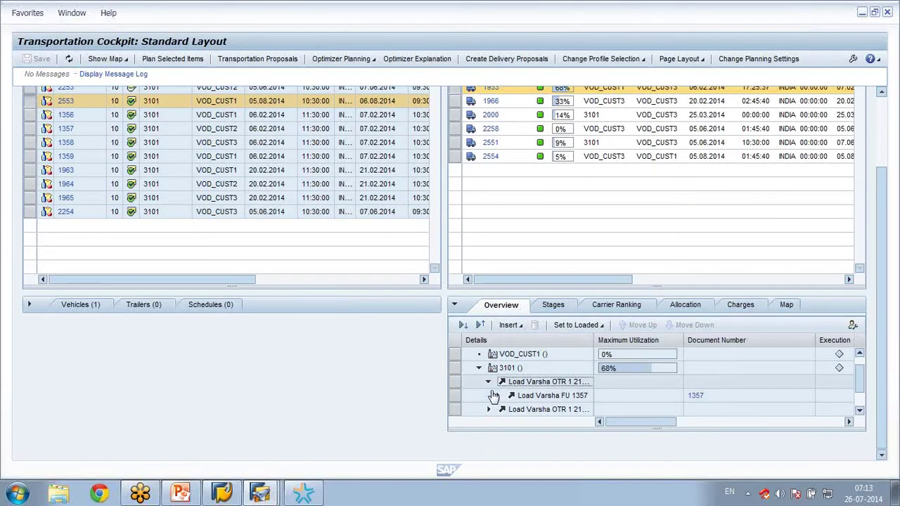
left_click(489, 411)
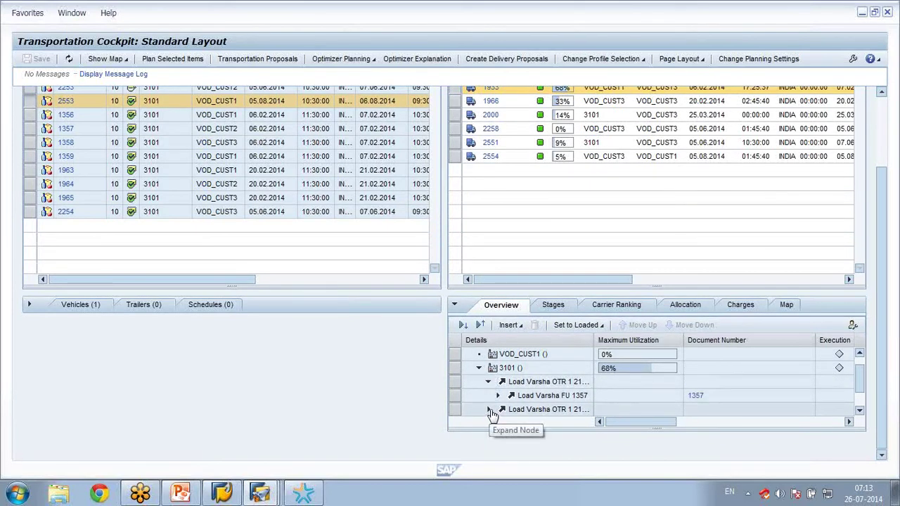
left_click(860, 410)
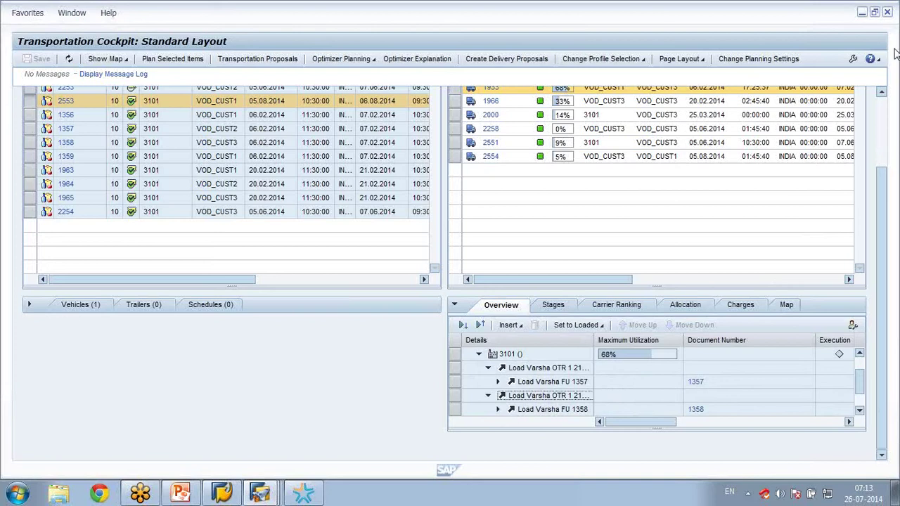
left_click(498, 382)
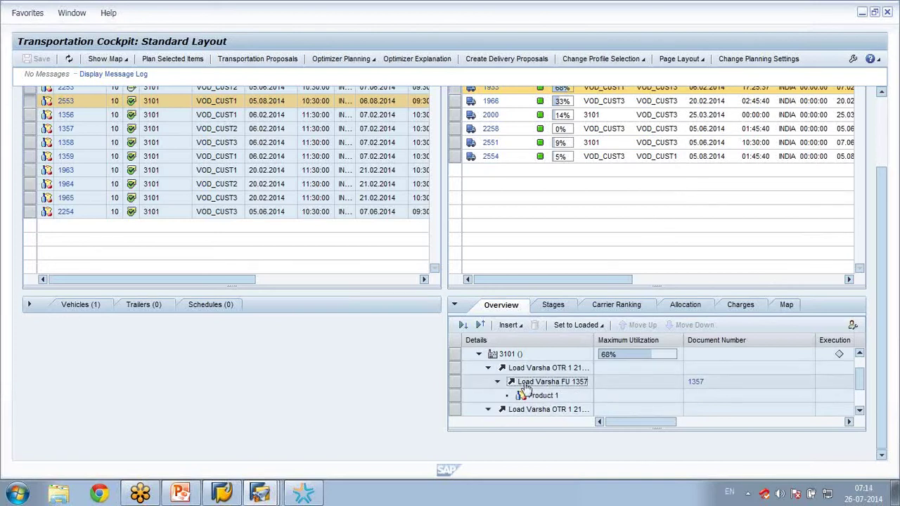
left_click(498, 382)
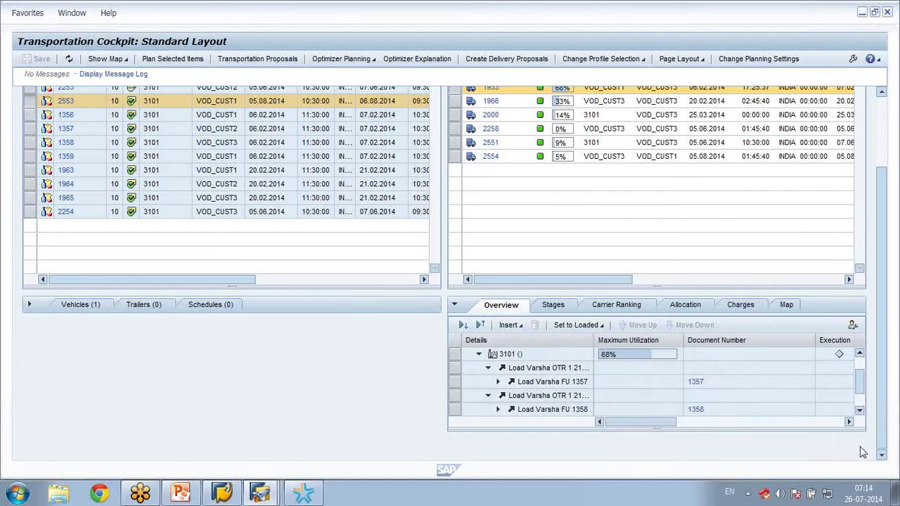
Expand the VOD_CUST2 and VOD_CUST3 stops to examine their unloading items, and dismiss the Windows licensing notice
left_click(860, 412)
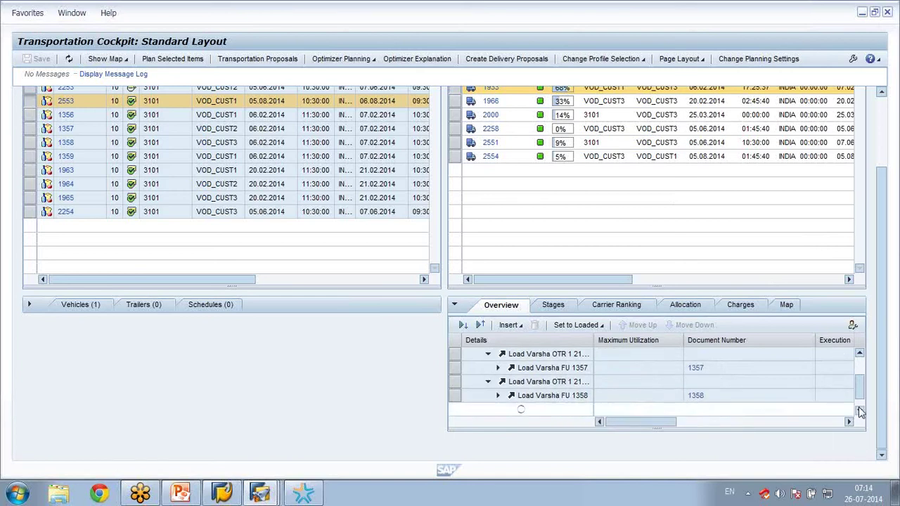
left_click(861, 412)
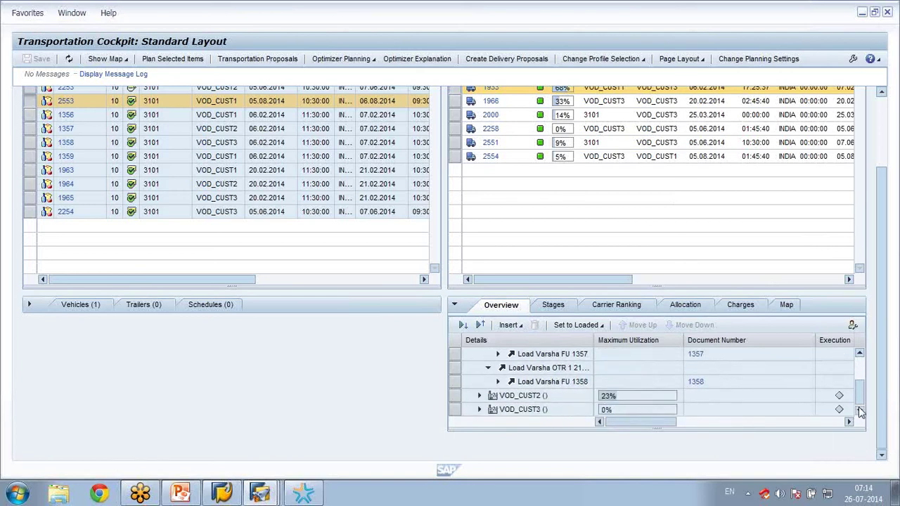
left_click(479, 396)
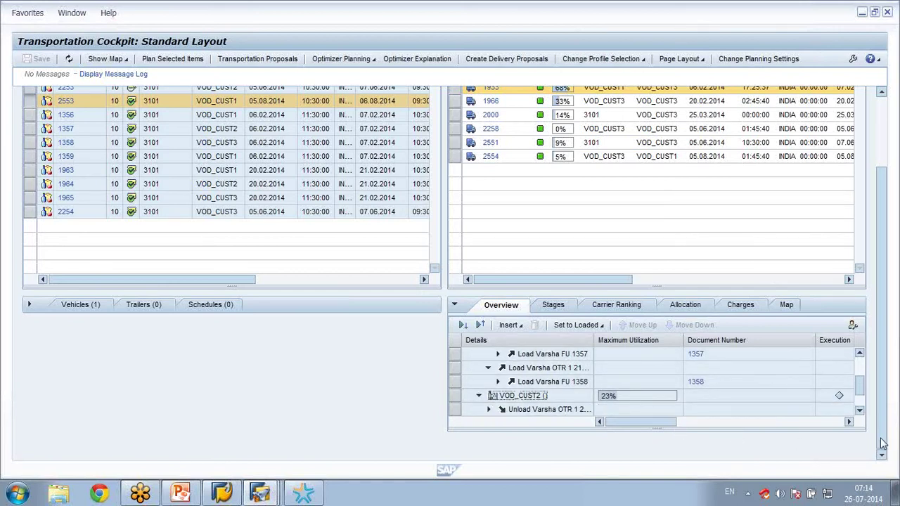
left_click(860, 413)
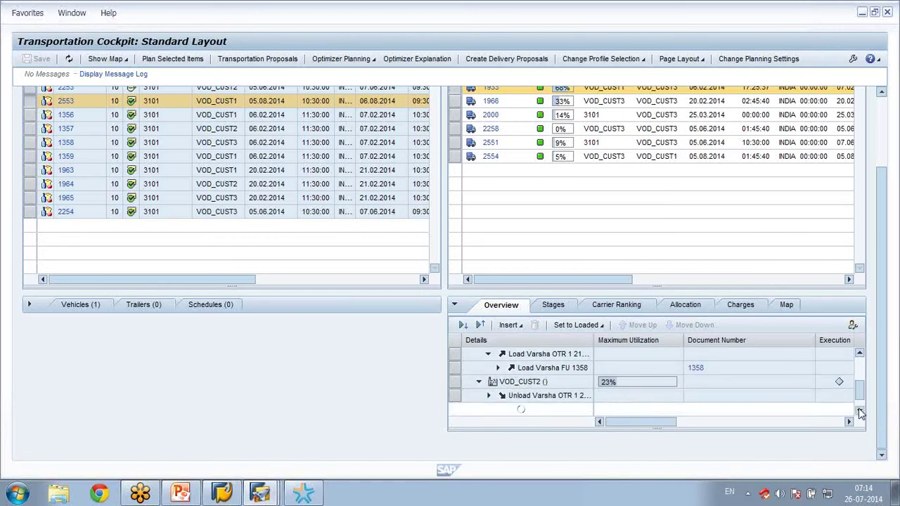
left_click(860, 413)
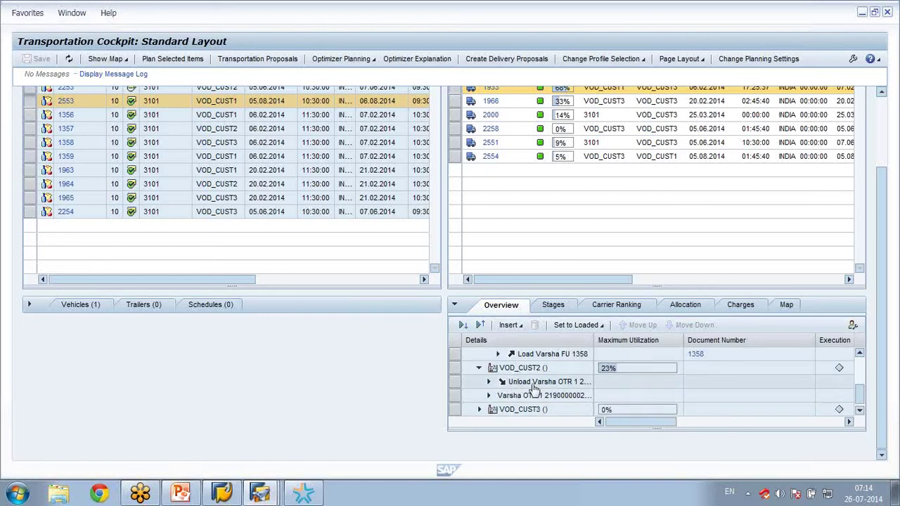
left_click(479, 410)
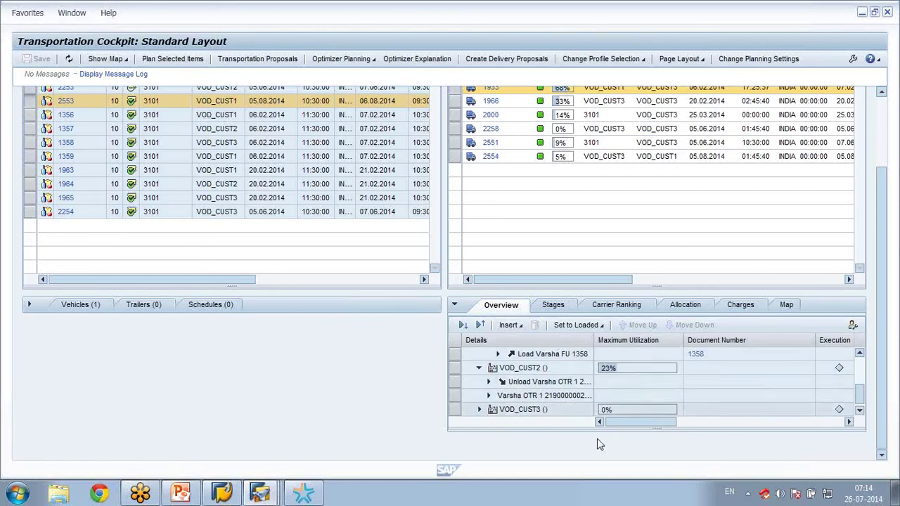
left_click(860, 410)
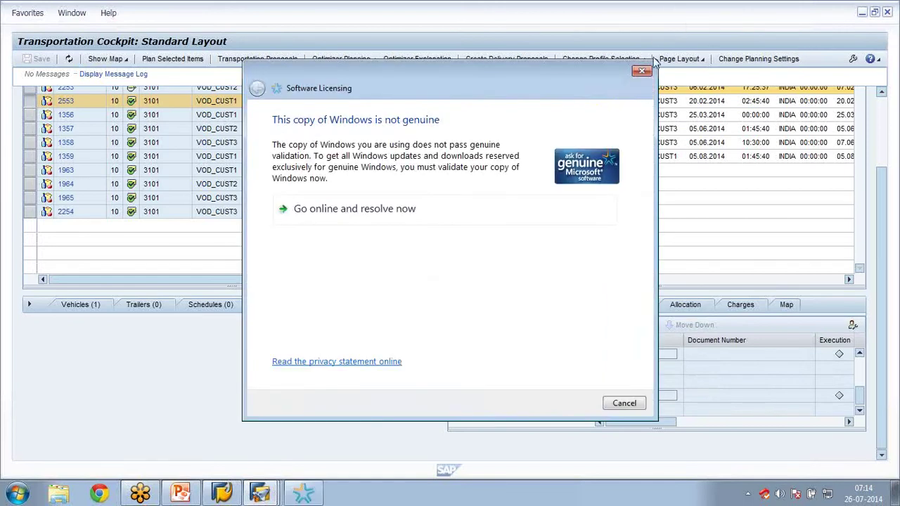
left_click(642, 72)
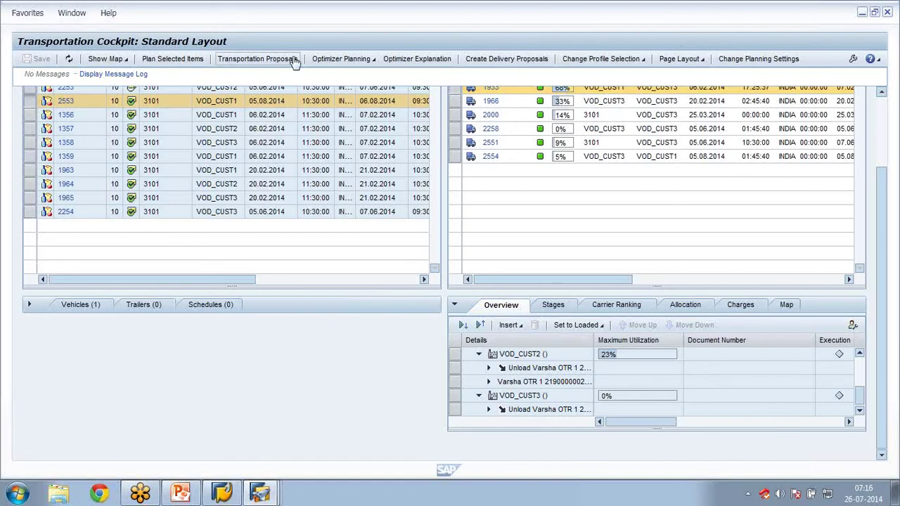
Expand the vehicles area again and bring up the document flow of the freight order from VOD_CUST3 to VOD_CUST1
left_click(29, 307)
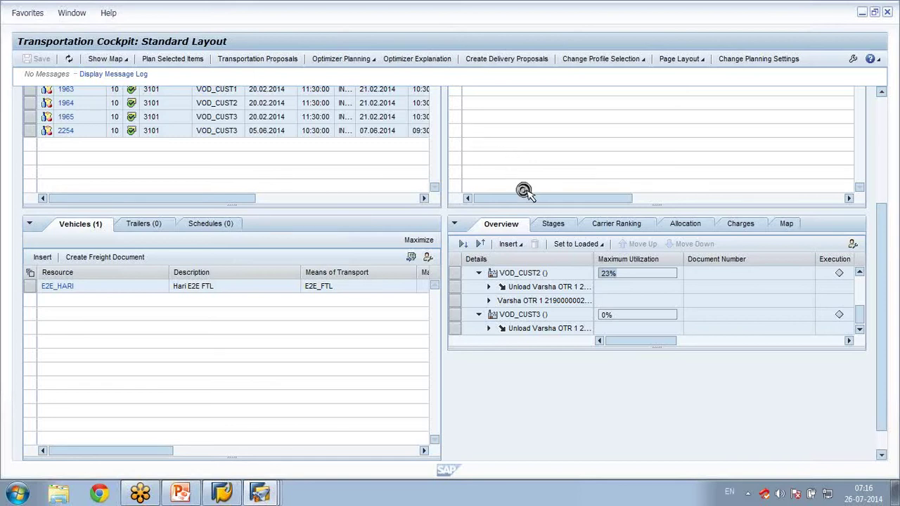
scroll(524, 199, "up", 3)
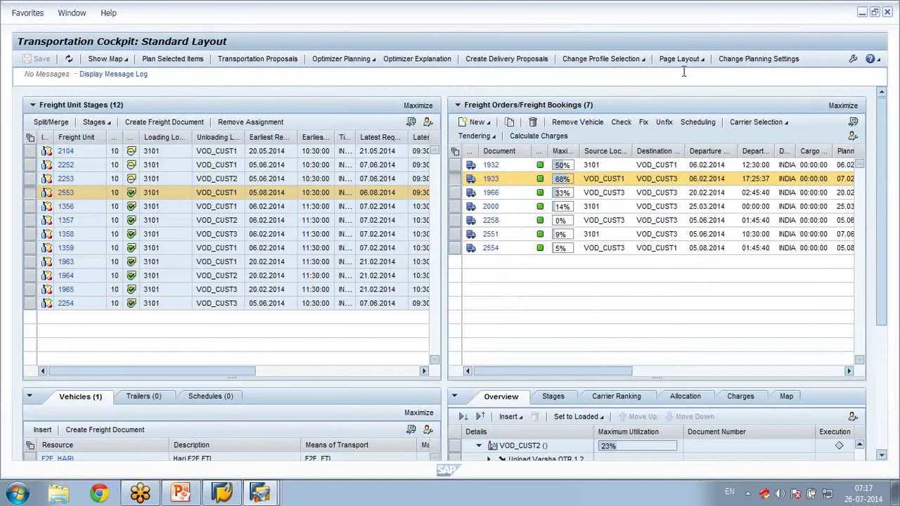
left_click(489, 249)
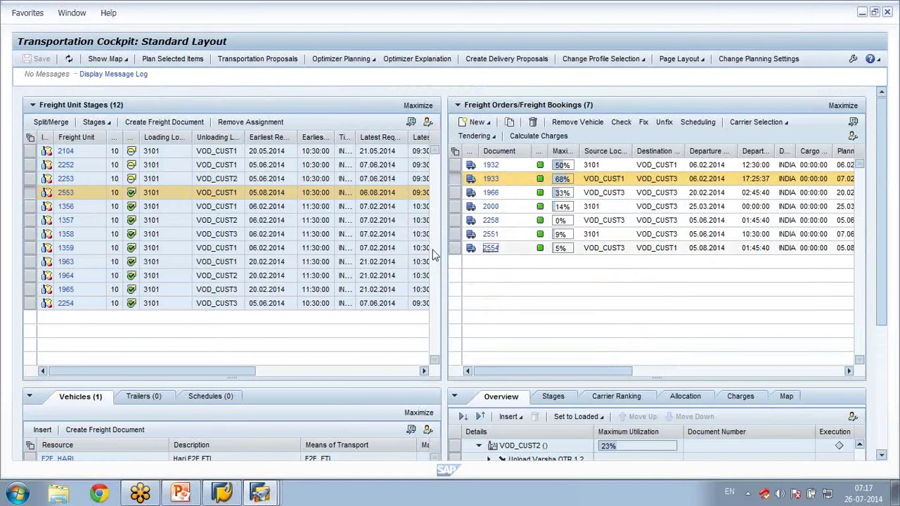
mouse_move(260, 492)
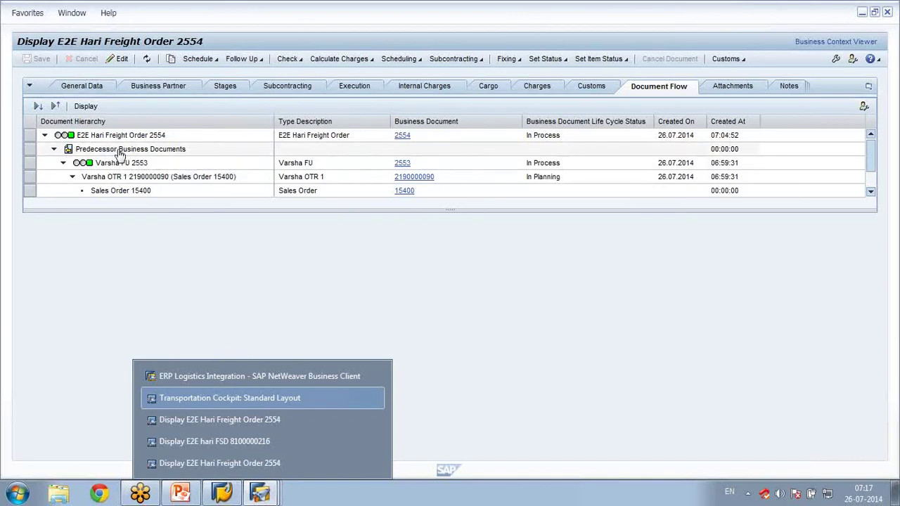
Switch to PowerPoint to compare the document chain with the Demo Flow slide's Freight Order created stage
left_click(181, 494)
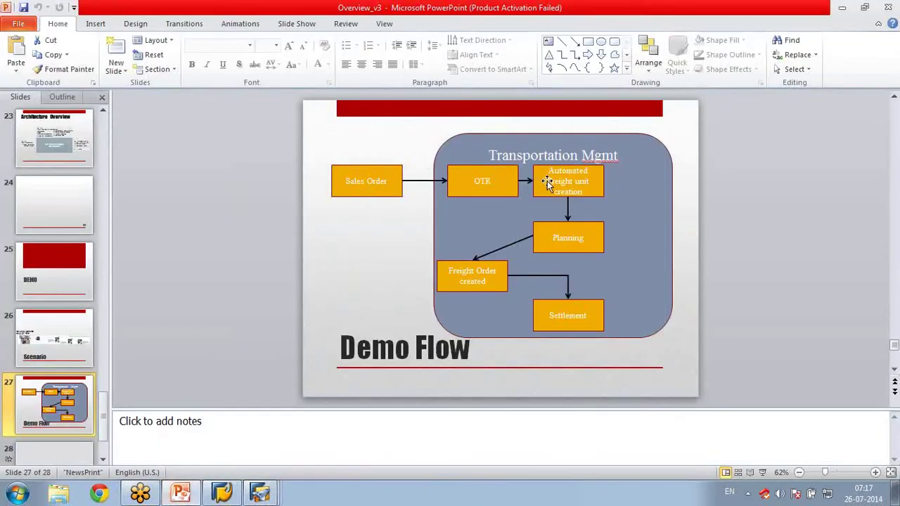
left_click(469, 272, "ctrl")
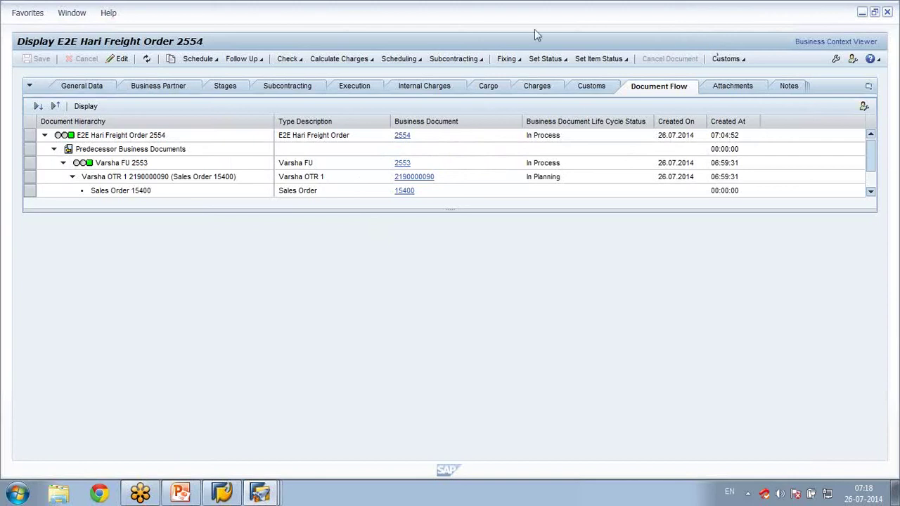
In the SAP freight order, review the details of the Chicago–Evansville and Carrolton–Chicago stages and check their assigned requirements
left_click(234, 91)
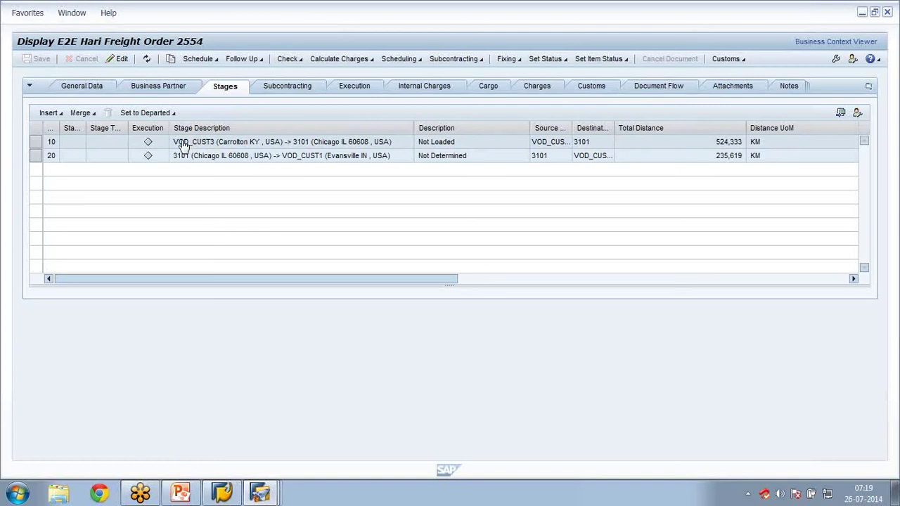
left_click(237, 161)
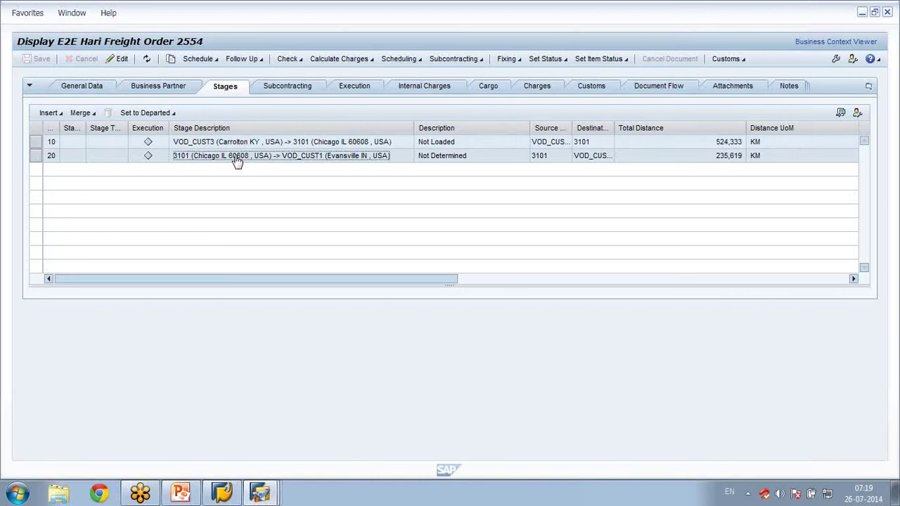
left_click(237, 160)
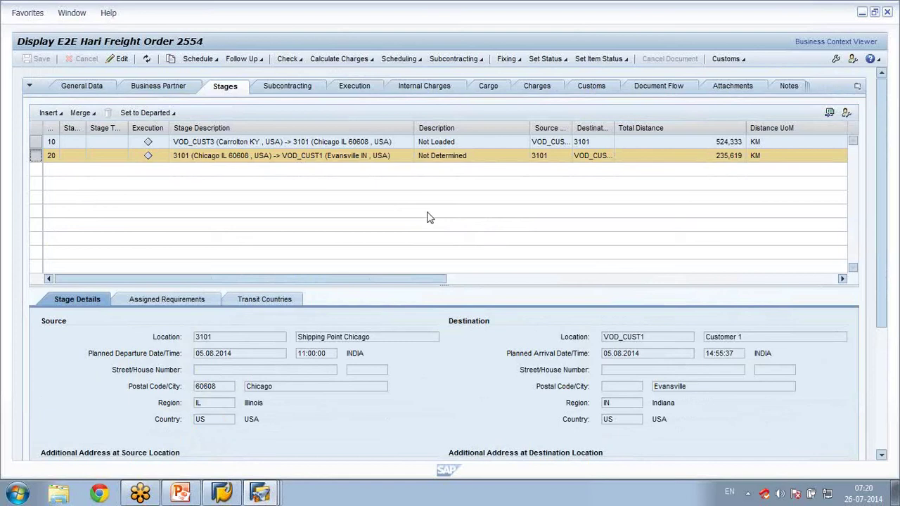
left_click(241, 143)
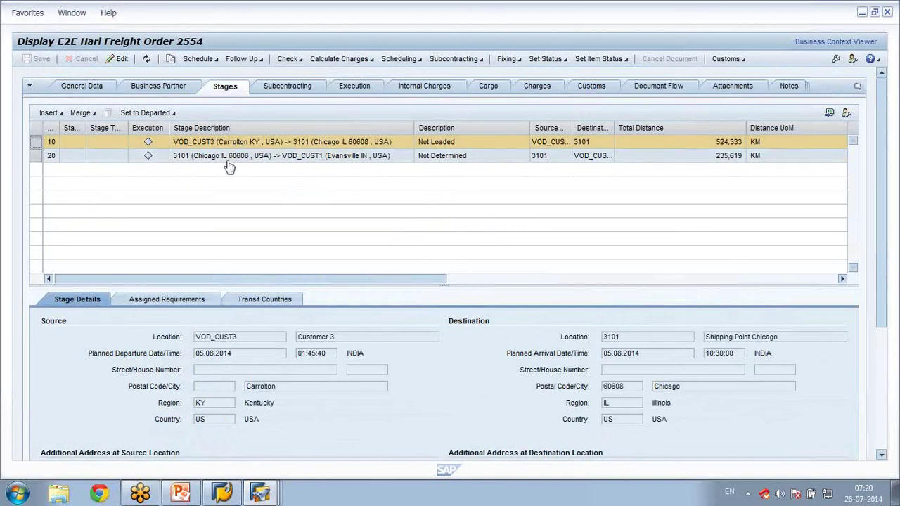
left_click(178, 307)
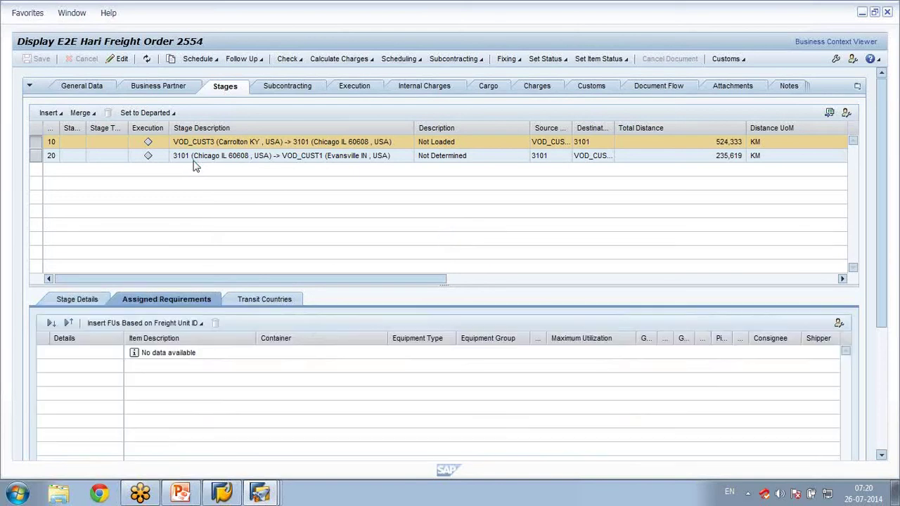
left_click(196, 160)
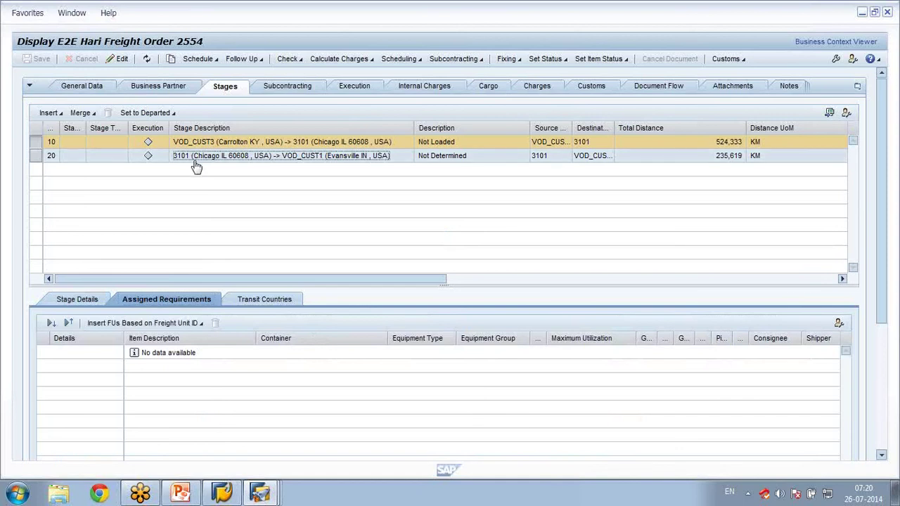